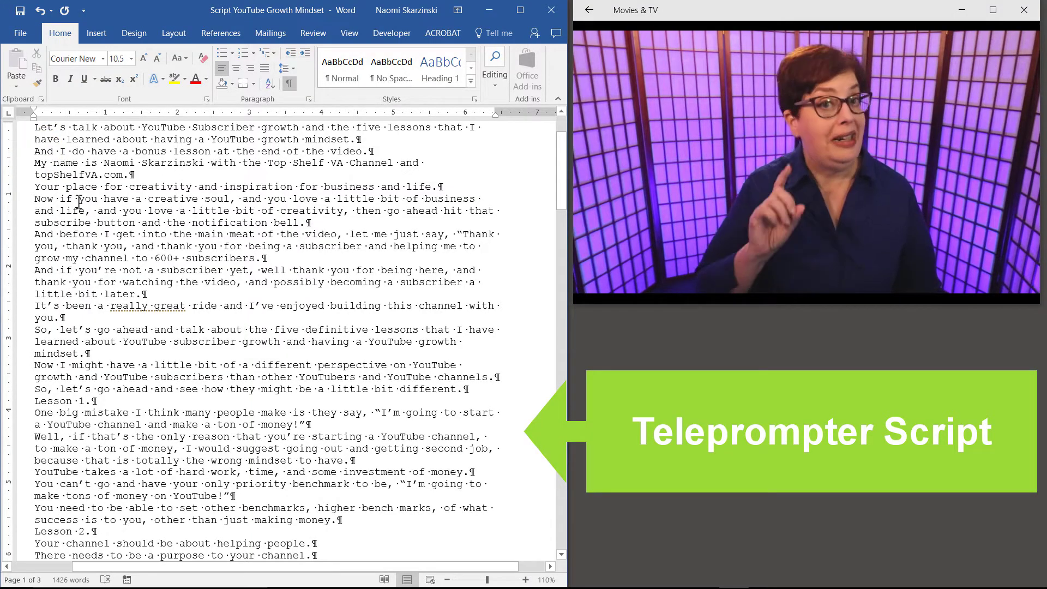
- Add 'Oh, ' before the bonus-lesson script line and pause the playing video
text(Oh,)
mouse_move(968, 150)
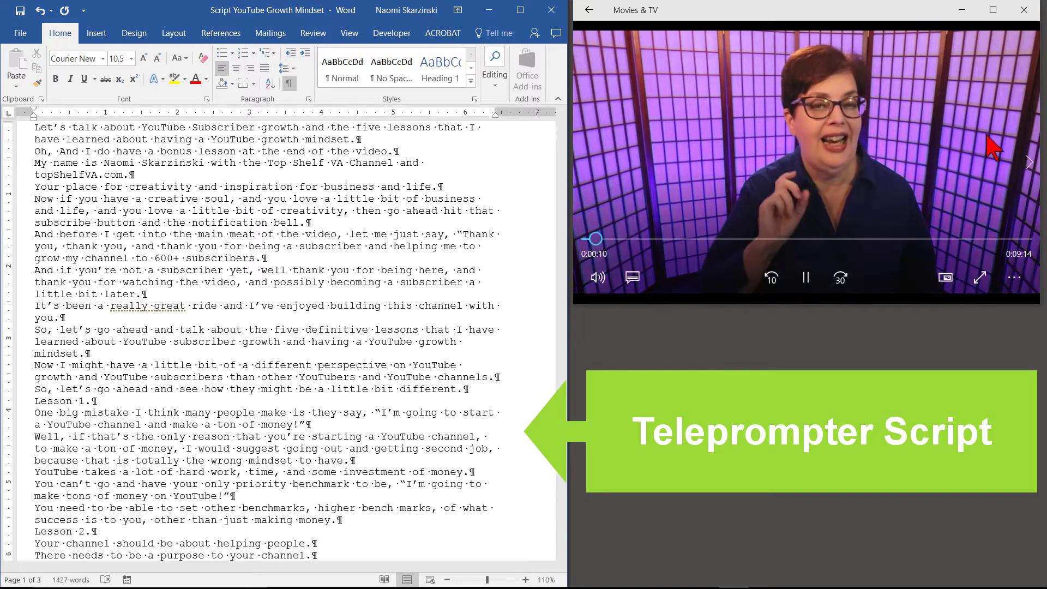
click(805, 277)
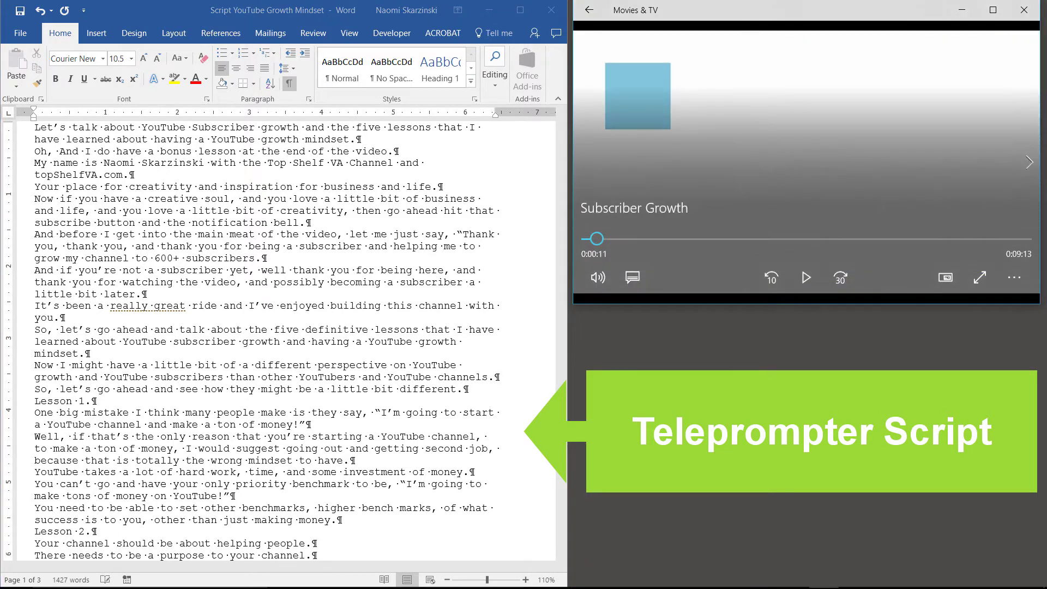
click(64, 153)
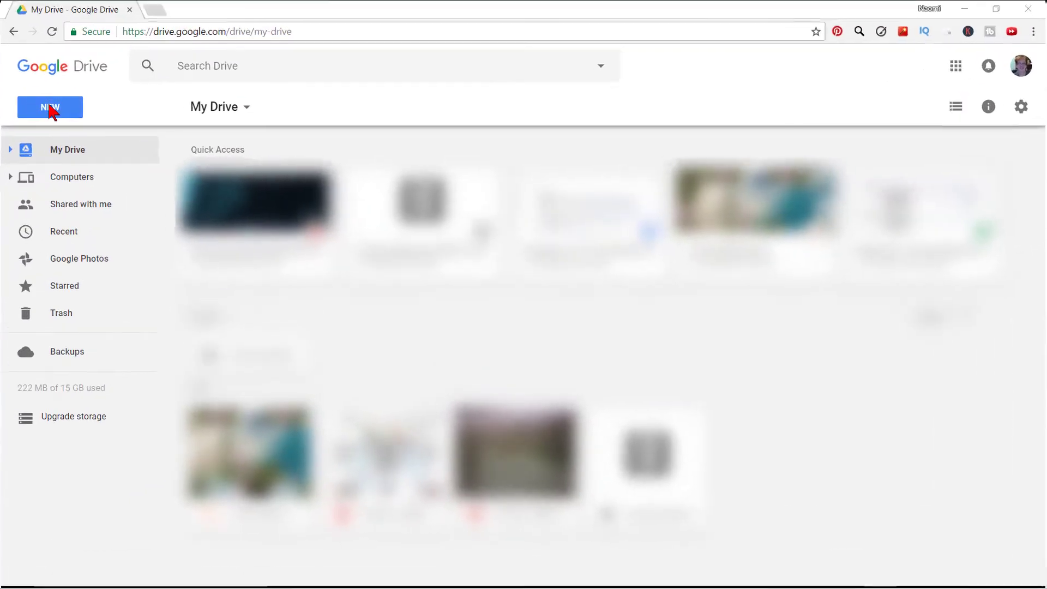
- Create a new blank Google Docs document from Drive
click(296, 157)
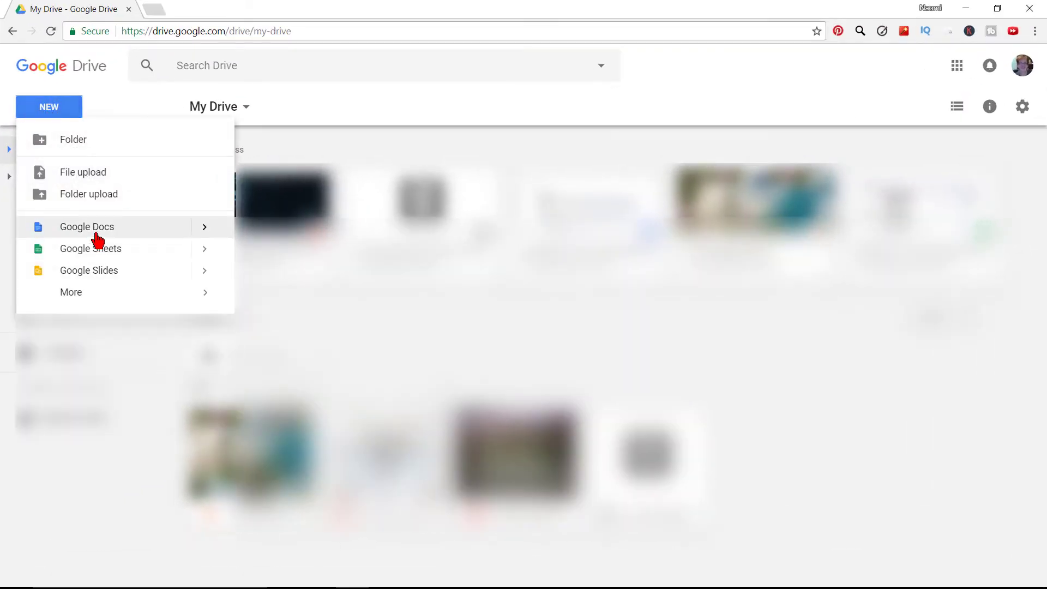
mouse_move(203, 234)
click(288, 243)
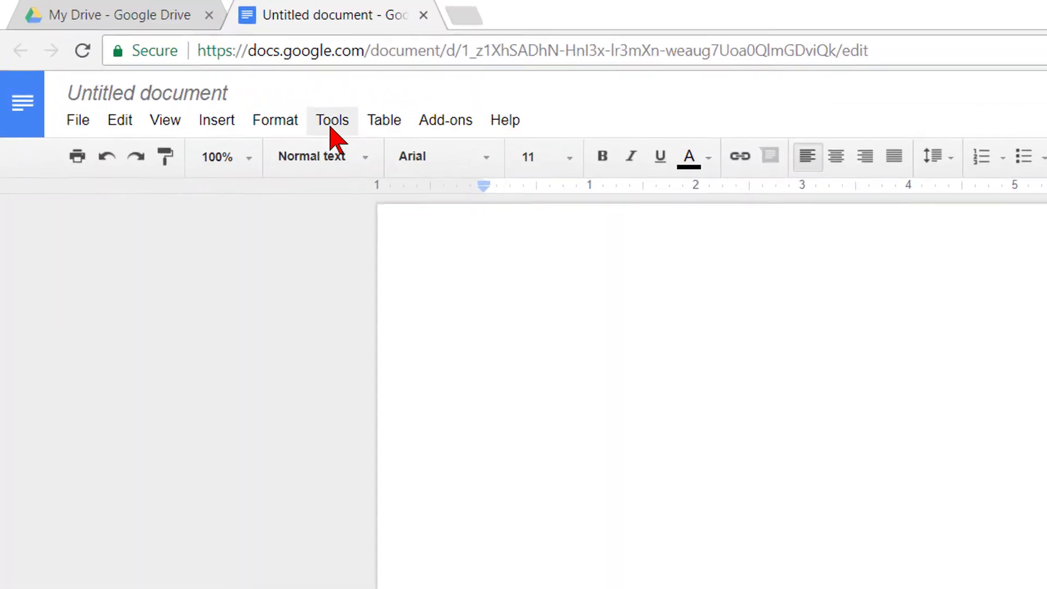
- Turn on Voice typing and dictate a paragraph into the document
click(338, 128)
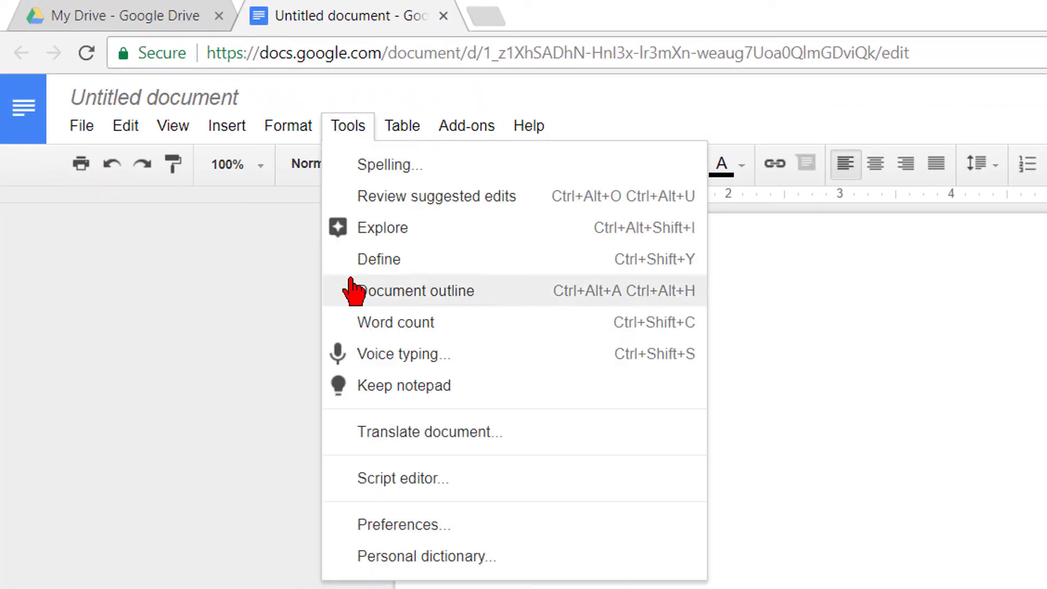
click(365, 353)
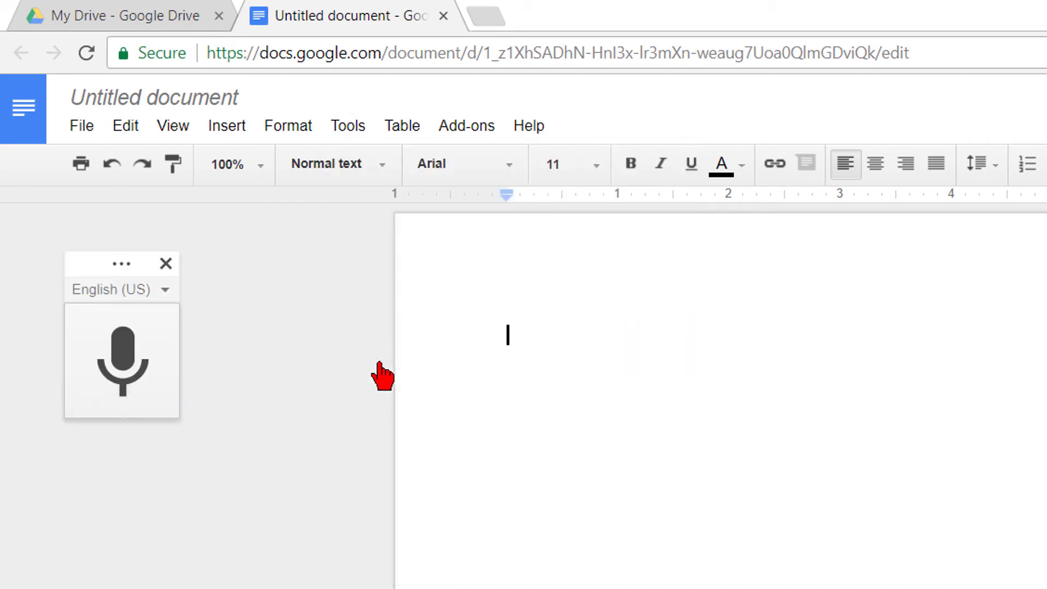
click(136, 378)
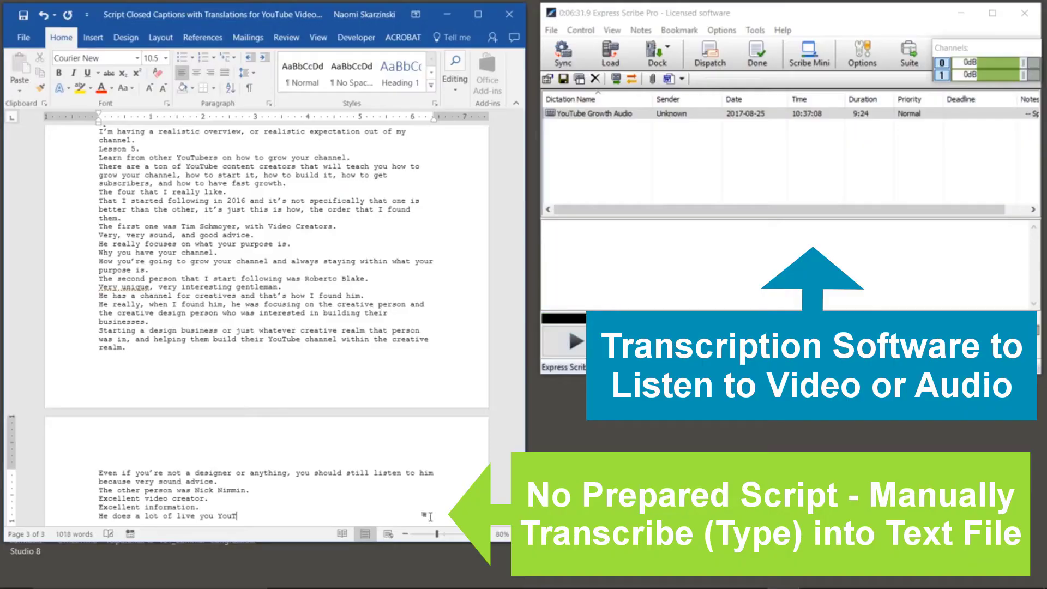
- Transcribe the end of the third mentor's description and introduce Brian G. Johnson
text(ube events now, where he gives a lot of information to his subscribers.)
key(Return)
text(I would highly advise listening to him and subscribing to him.)
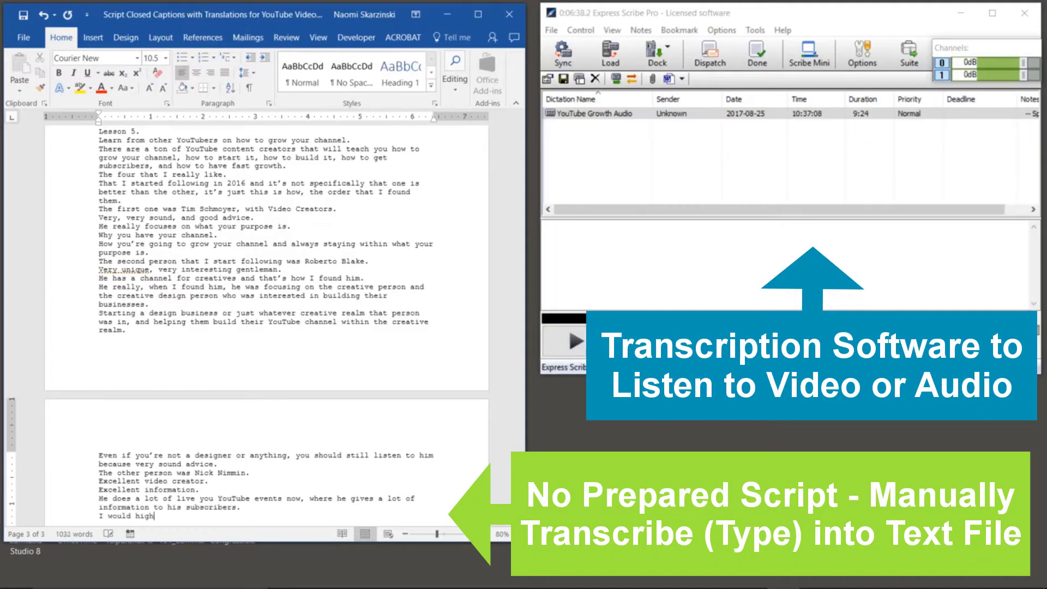
key(Return)
text(You can't go wrong.)
key(Return)
text(The last person I discovered is Brian G. Johnson.)
- Transcribe Brian G. Johnson's growth to about 20,000 and the poodles joke
key(Return)
text(Really unique, quirky, fun person that has grown his YouTube channel in a little over a year.)
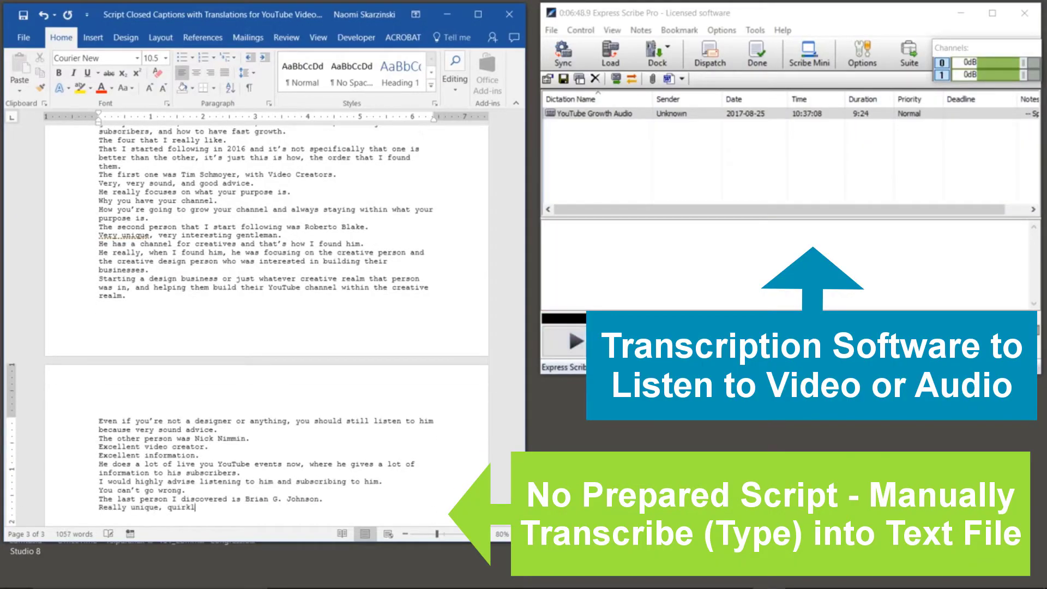
key(Return)
text(Very, very, fast.)
key(Return)
text(I think he's at 20,000 or something like that.)
key(Return)
text(So, he went from 0 to 20 in something like a year and a half or something )
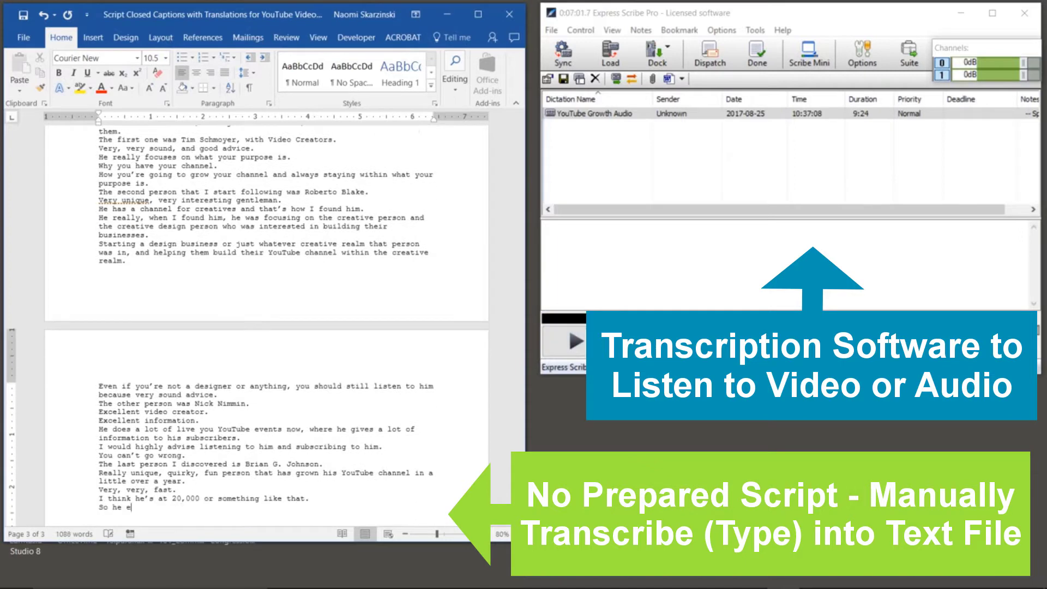
text(like that.)
key(Return)
text(Gives great information.)
key(Return)
text(The only thing is, you will have to feed his poodles.)
key(Return)
text(You will have to feed his poodles. No, seriously, you will have to feed his poodles.)
- Transcribe the growth screenshot remarks and the bonus lesson about discarding some advice
key(Return)
text(But let me give you a screenshot of how I grew in just)
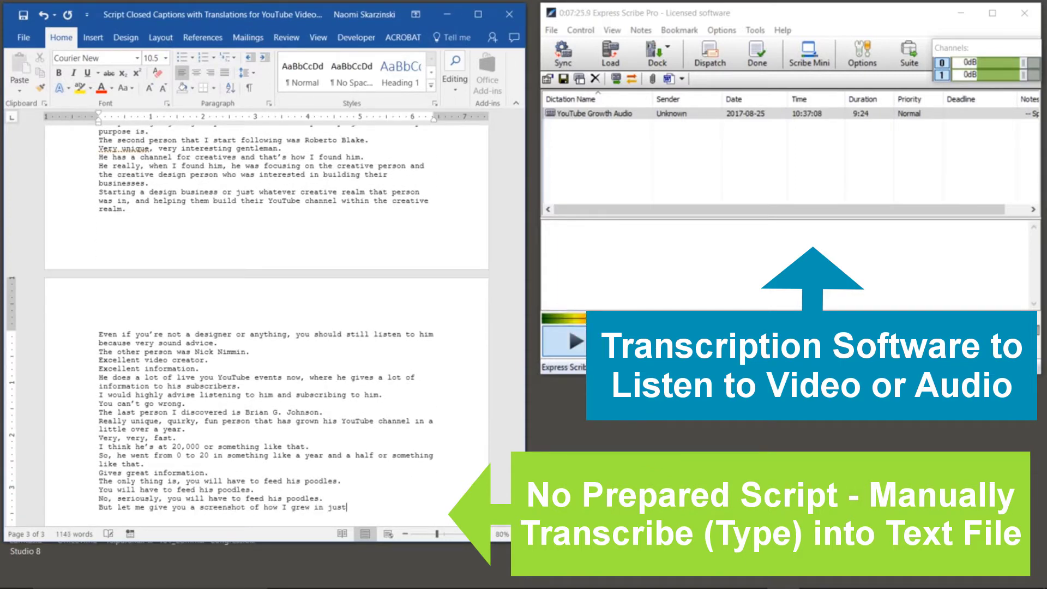
text( a year, with my being realistic with my business and not being able to dedicate fully to my YouTube channel 24/7.)
key(Return)
text(You can see I had significant increase to my channel just from taking some advice from these individuals.)
key(Return)
text(So, let's go on to your bonus lesson.)
key(Return)
text(Take everything you have learned from everyone else, including me, and throw out at least a quarter of it.)
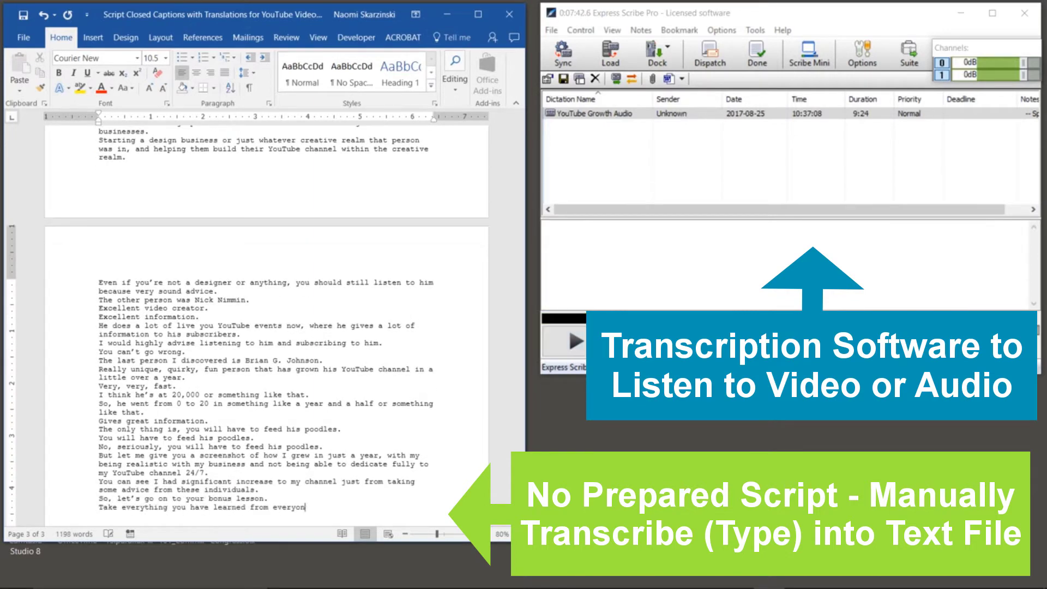
key(Return)
text(Yes, I'm serouss.)
key(Return)
text(Throw away some of that advice.)
- Transcribe the closing lines about being unique, trusting yourself, and thanking subscribers
key(Return)
text(Listen to the advice, ex)
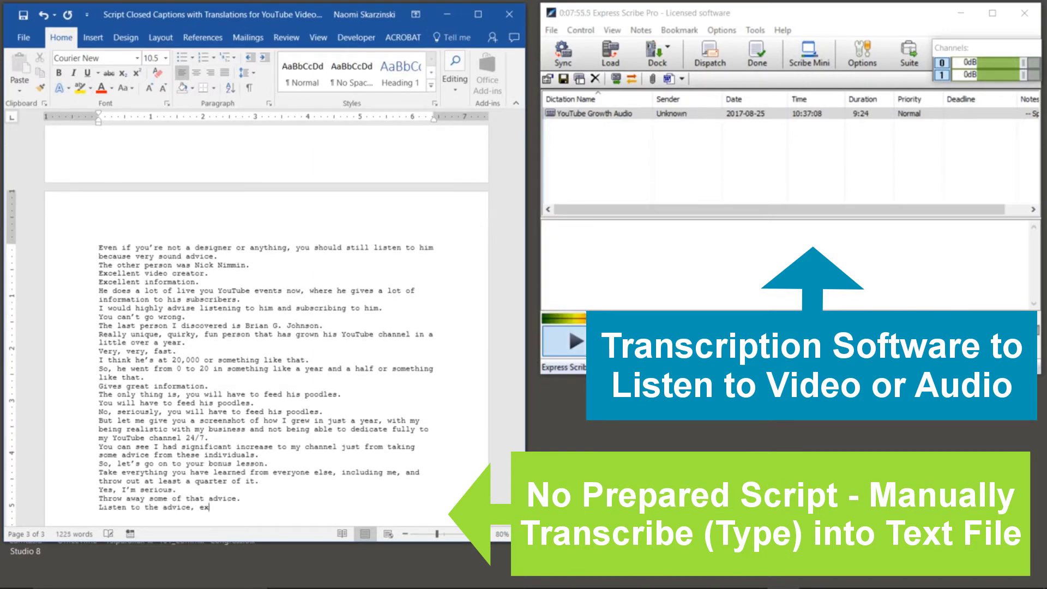
text(periment with the advice and then decide what part of the advice you're going to keep and what part you're going to throw away.)
key(Return)
text(Remember, you are a unique, beautiful, different, individual.)
key(Return)
text(Your channel is going to be unique and different.)
key(Return)
text(When people come to your channel, there's going to be something about you, about your channel that says, "I w)
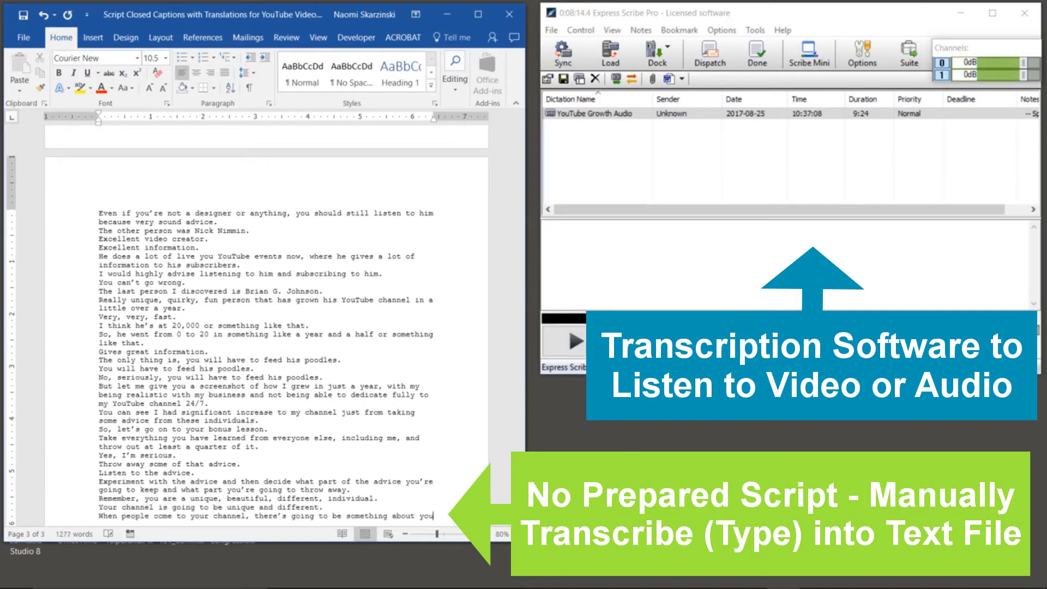
text(ant to subscribe to this person. I want to watch this person's video because I haven't seen anything like this before.")
key(Return)
text(Or "This person has something that I need to learn about.")
key(Return)
text(When you copy somebody elses advice 100% of the time and you copy the person's channel 100% of the way they do their channel, then you're no longer unique.)
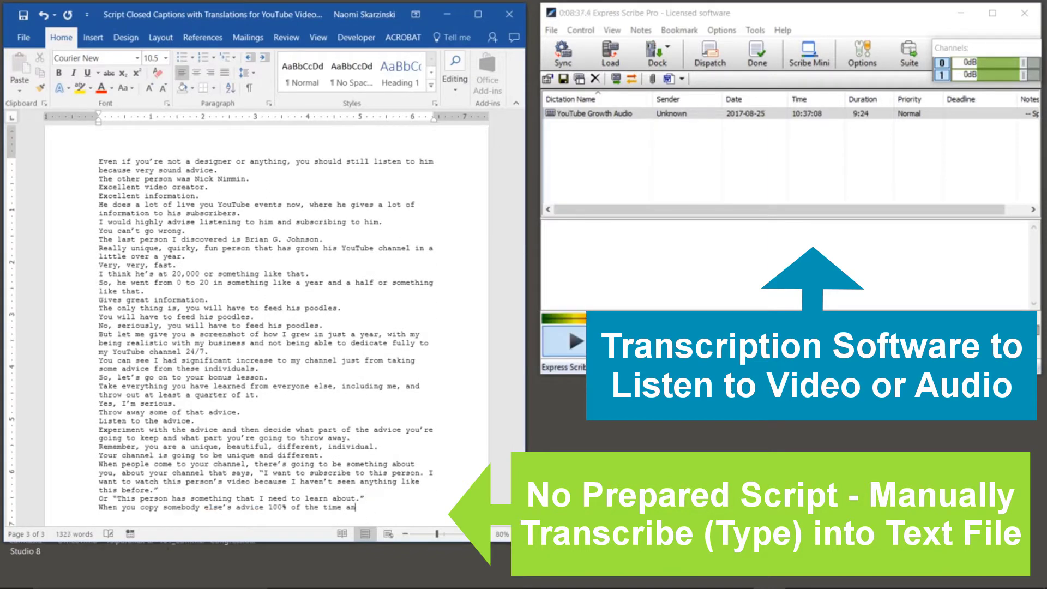
key(Return)
text(You are a unique individual. Trust yourself.)
key(Return)
text(Believe in yourself.)
key(Return)
text(Find ways to help other people with what you have to share on your channel.)
key(Return)
text(Believe me, your channel, your business, your life, is going to be so much the better when you trust yourself, and you be your own unique self.)
key(Return)
text(Once again, thank you so much for watching and subscribing to my channel. Until we meet again, have a wonderful day.)
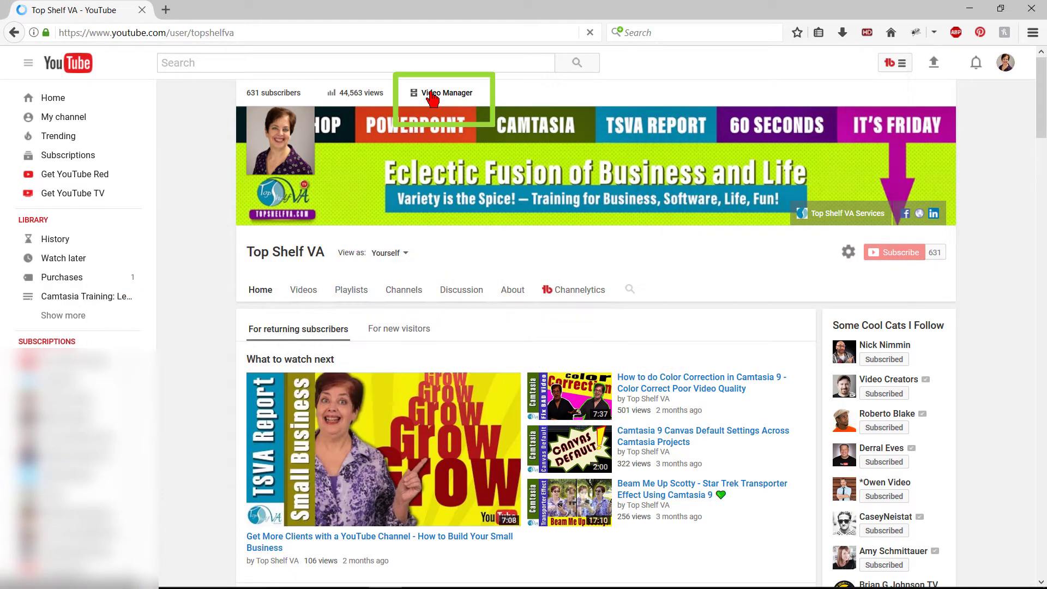
- Start adding new English subtitles on the Subscriber Growth video's Subtitles/CC tab
click(433, 97)
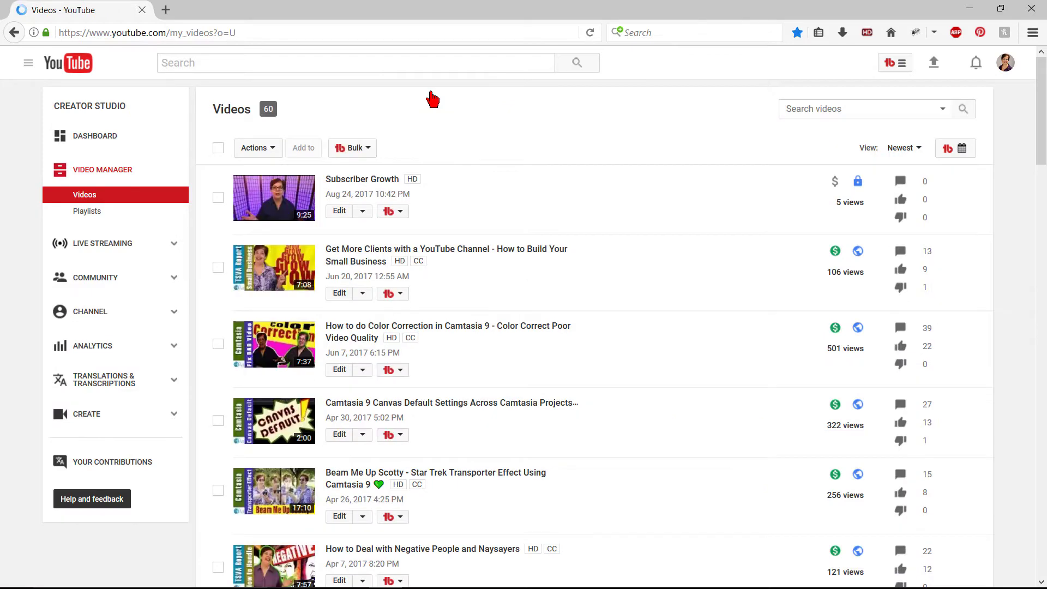
click(338, 212)
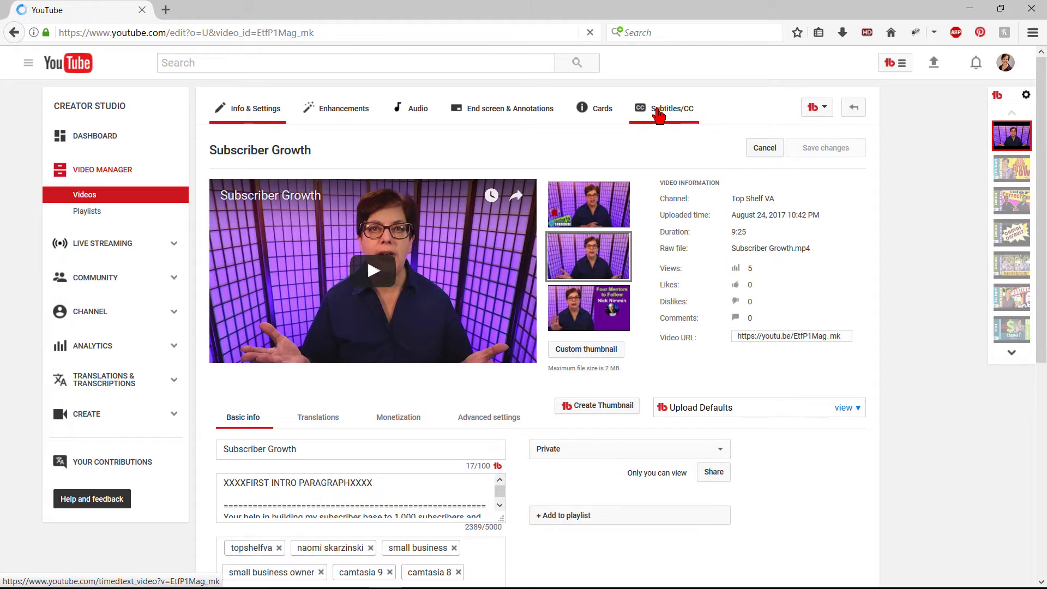
click(658, 111)
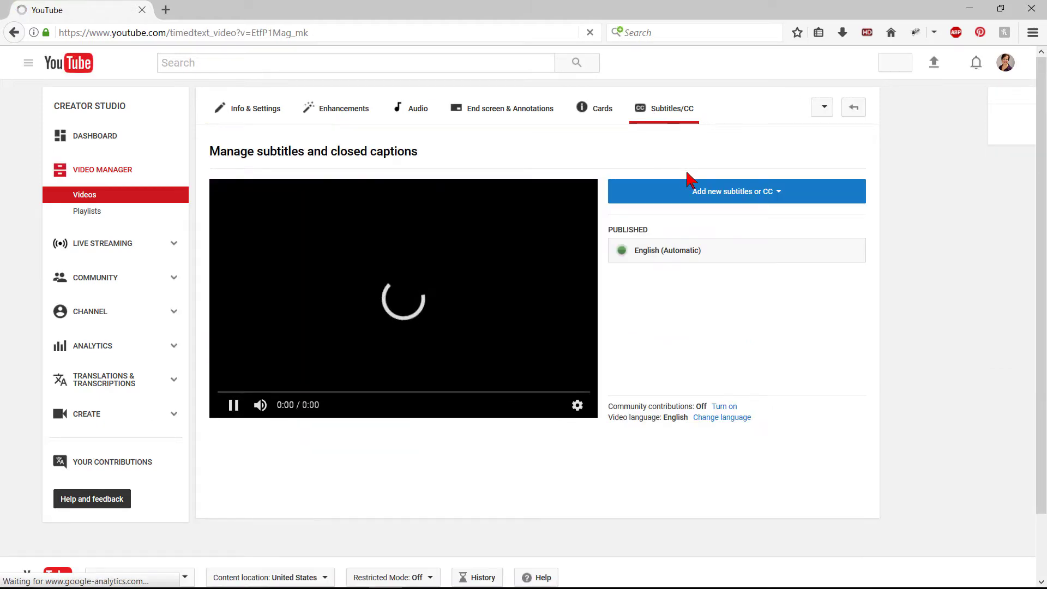
click(715, 199)
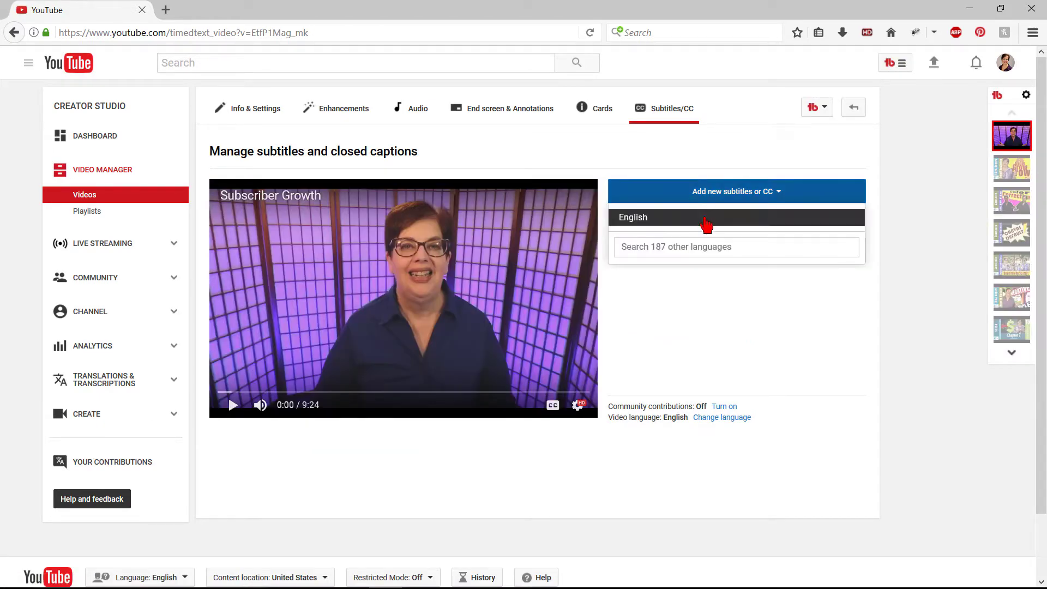
click(707, 220)
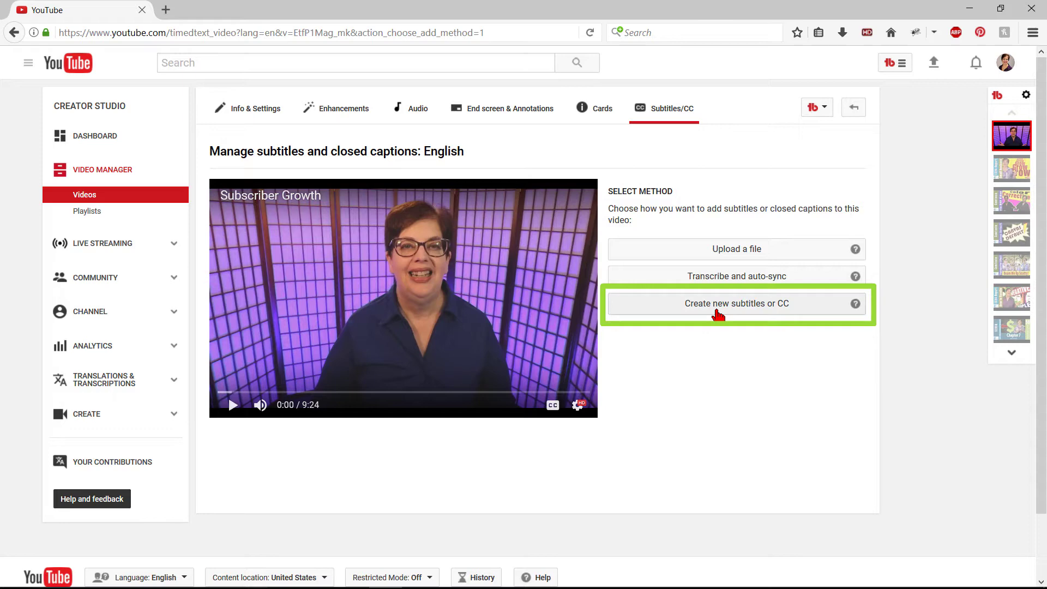
click(718, 315)
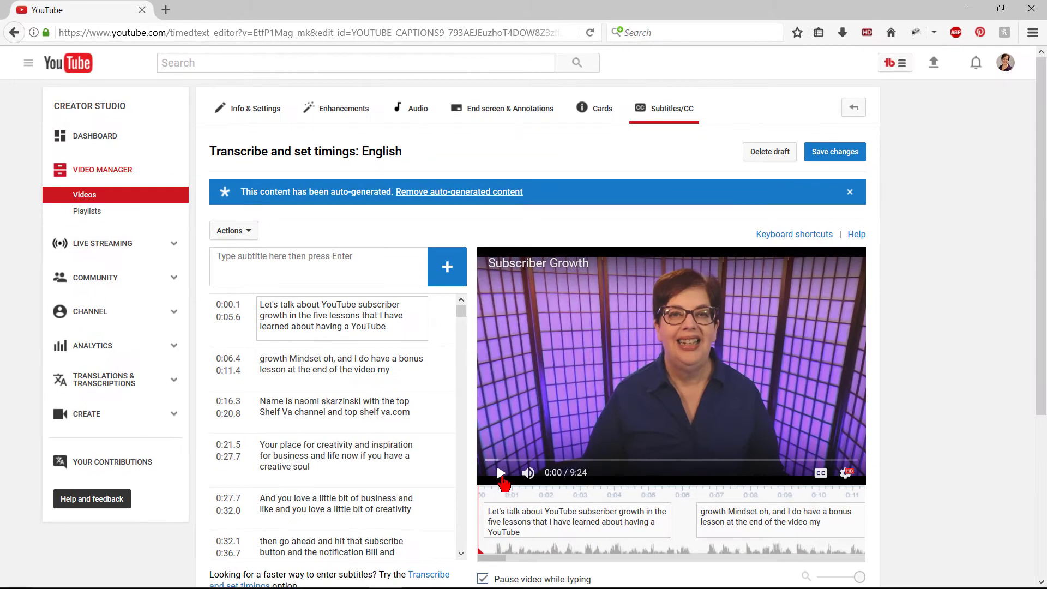
click(501, 475)
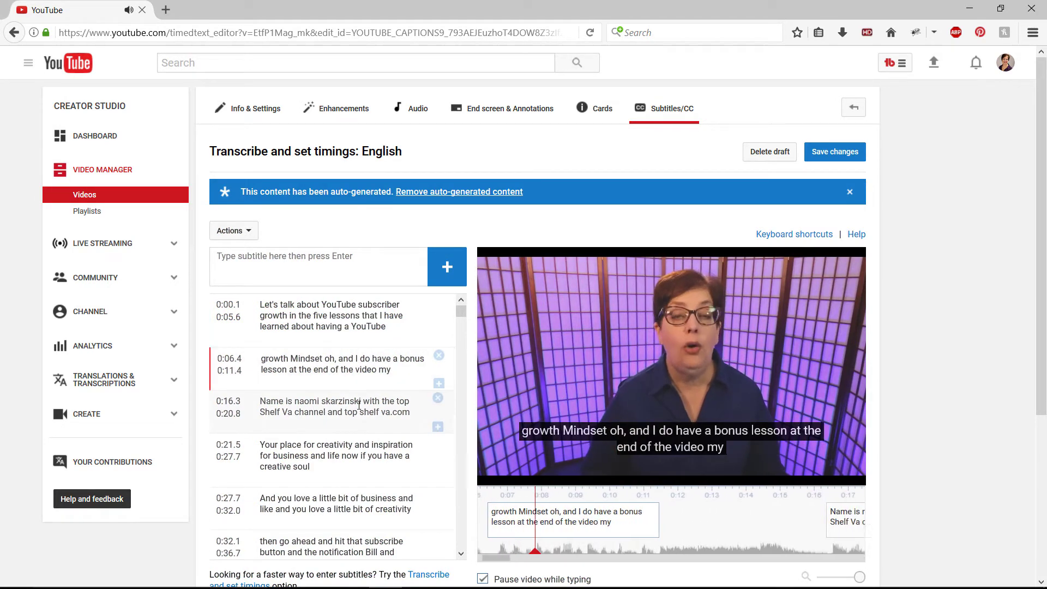
key(shift+space)
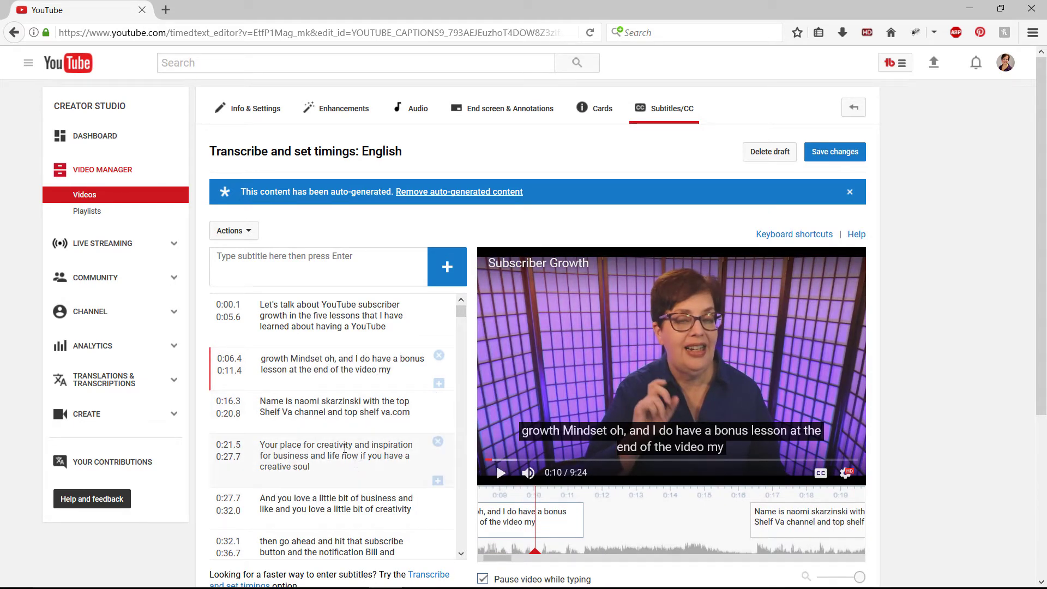
key(alt+Left)
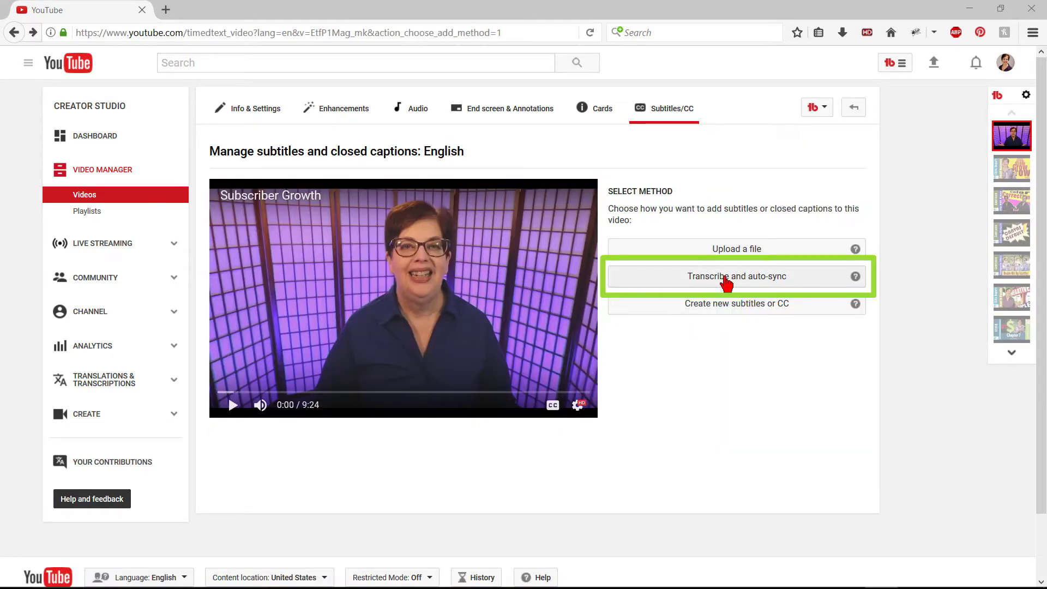
- Choose Transcribe and auto-sync and paste the whole Notepad script into the transcript box
click(726, 283)
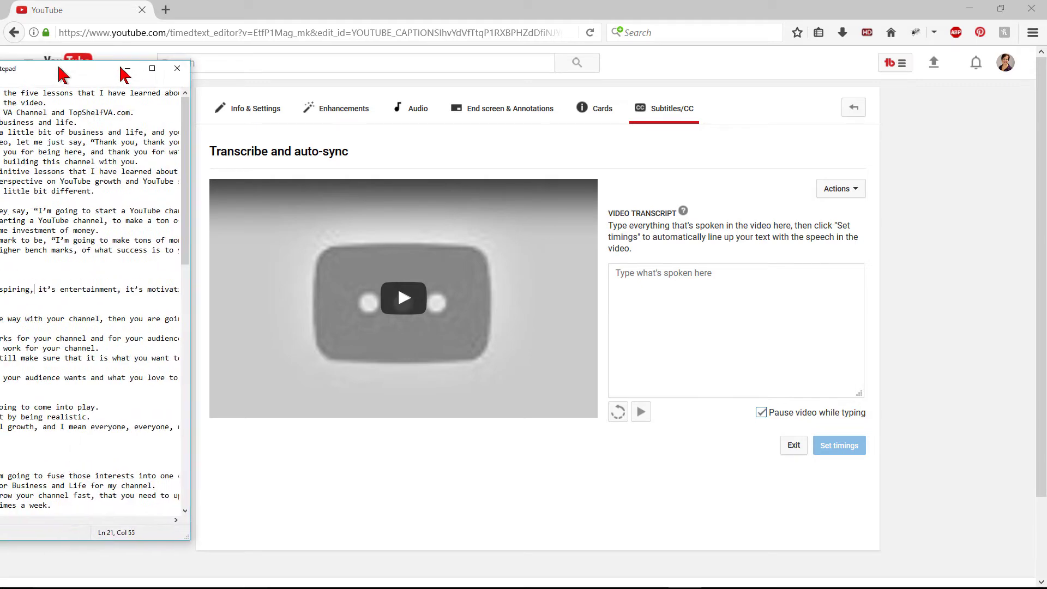
key(alt+Tab)
drag(234, 72, 384, 16)
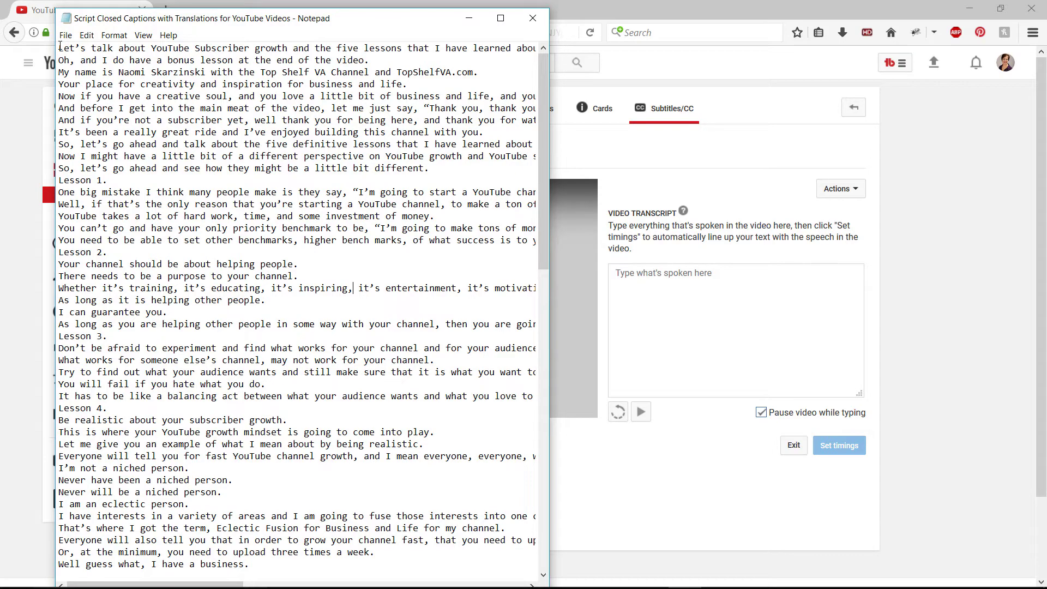
drag(60, 47, 448, 585)
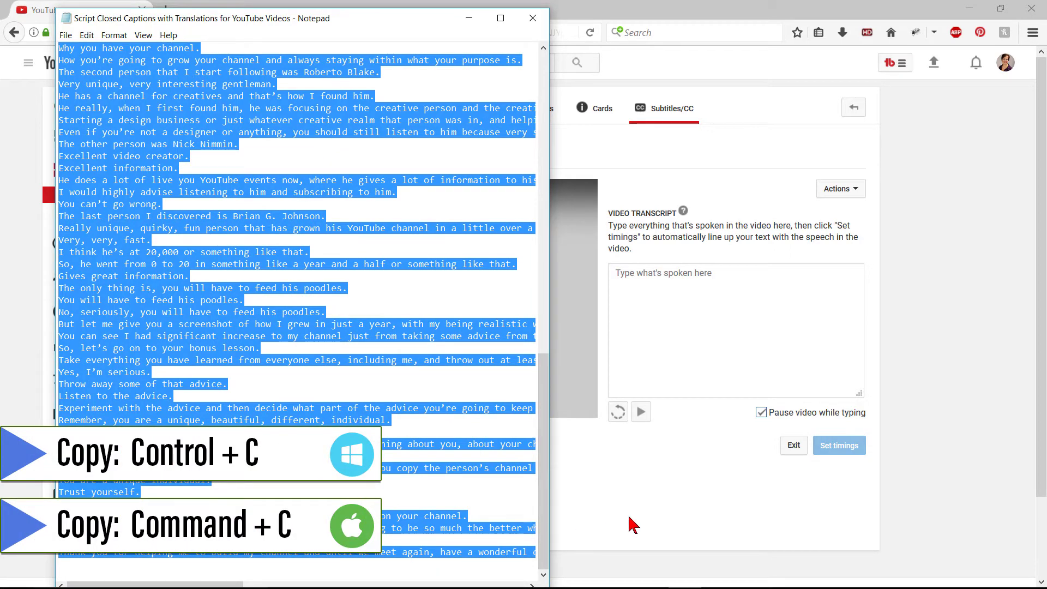
click(661, 295)
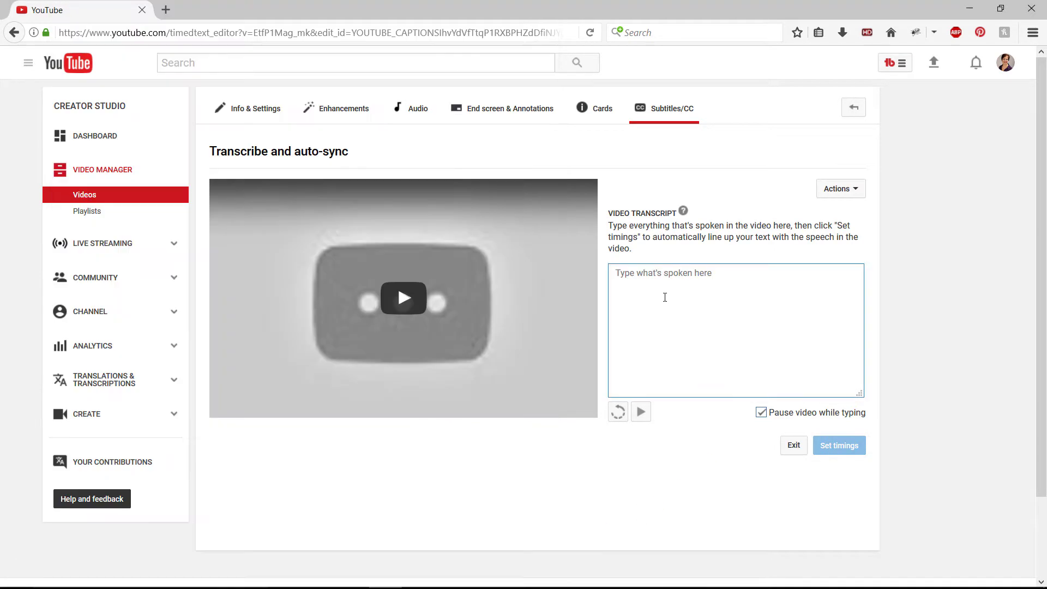
key(ctrl+v)
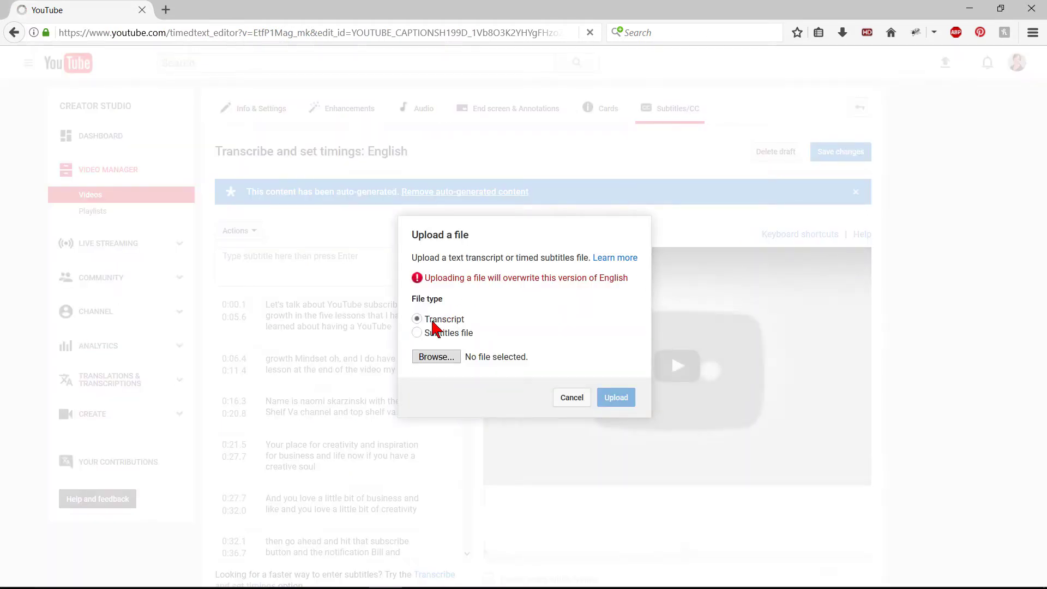
- Upload the caption script .txt file as the English transcript
click(434, 362)
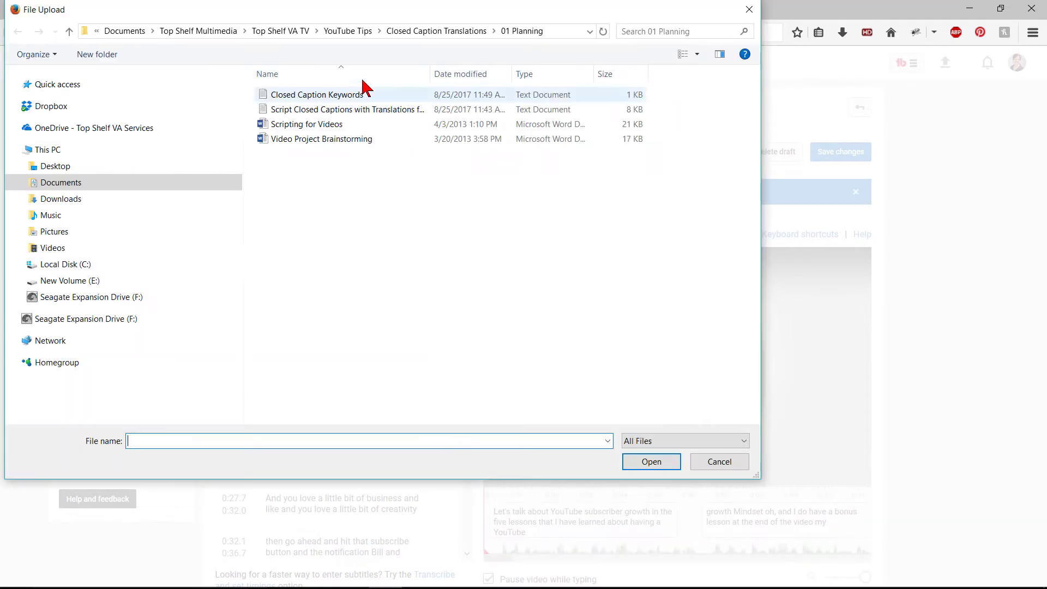
double_click(391, 118)
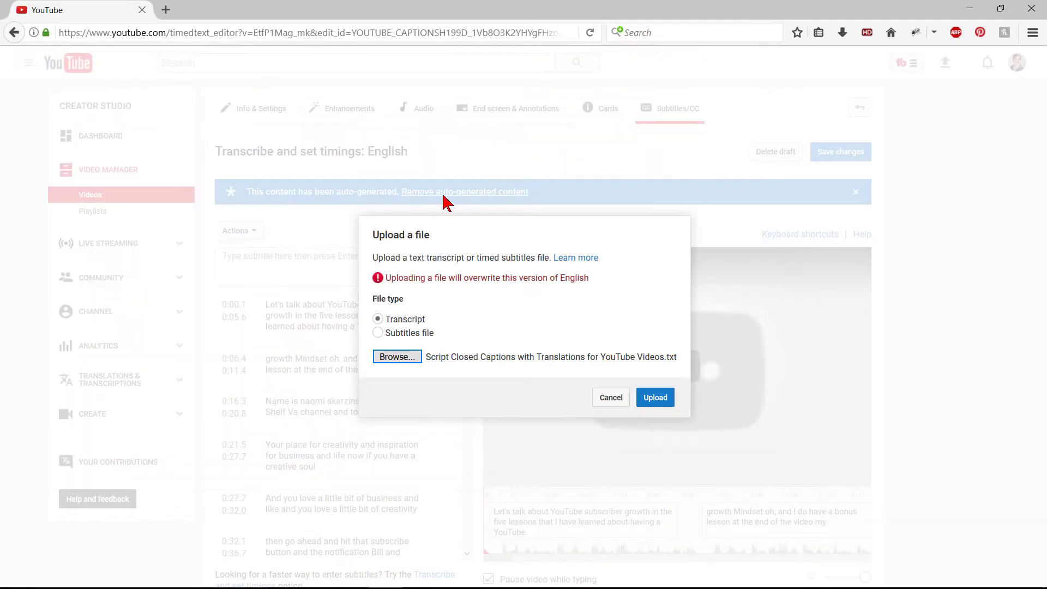
click(654, 399)
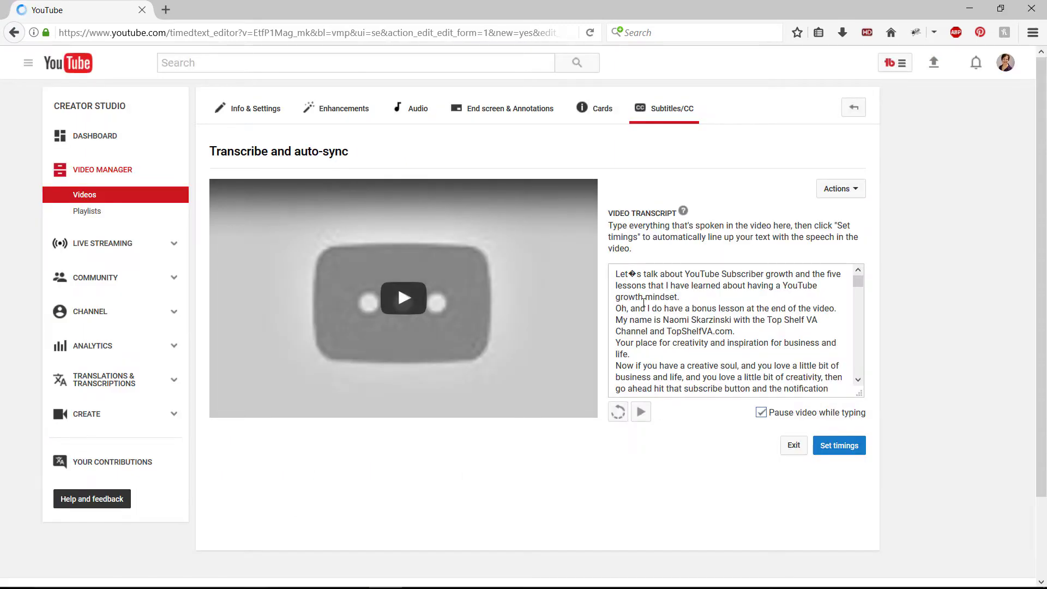
scroll(653, 297, down, 5)
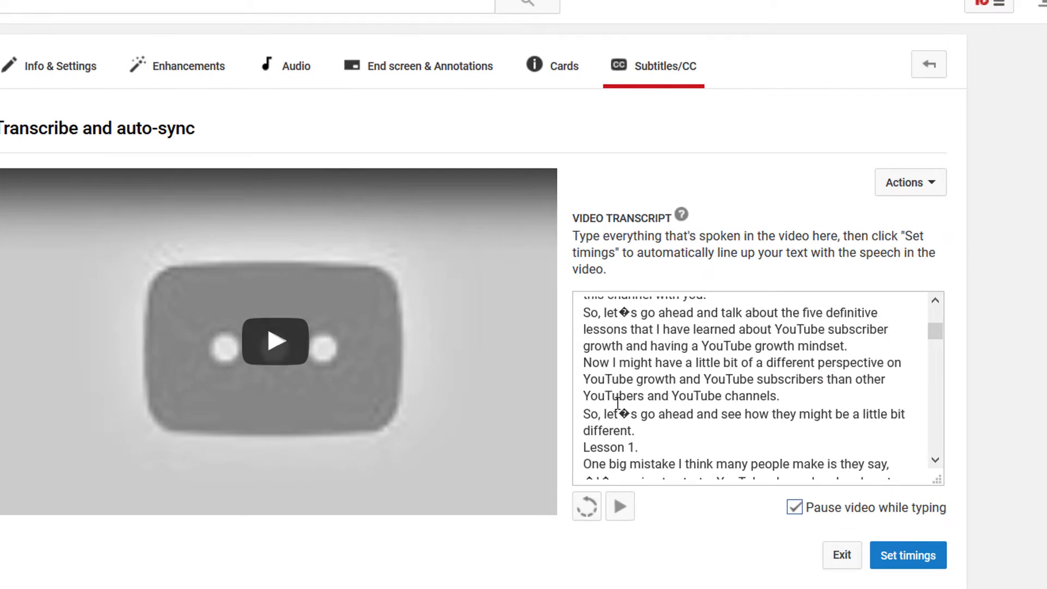
scroll(617, 408, up, 5)
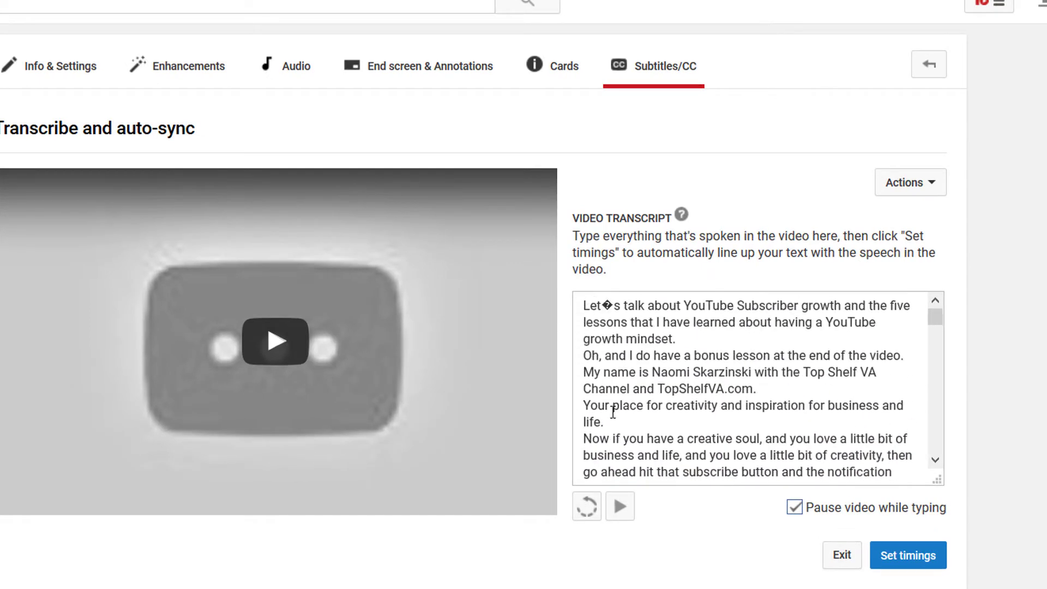
- Replace the transcript box contents with the corrected transcript text
key(alt+Tab)
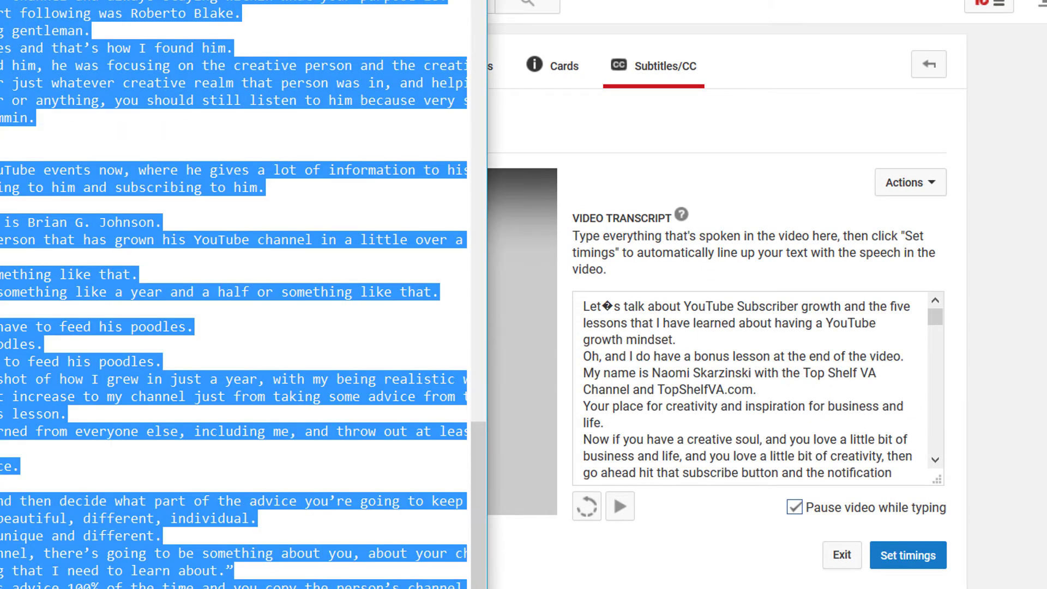
key(alt+Tab)
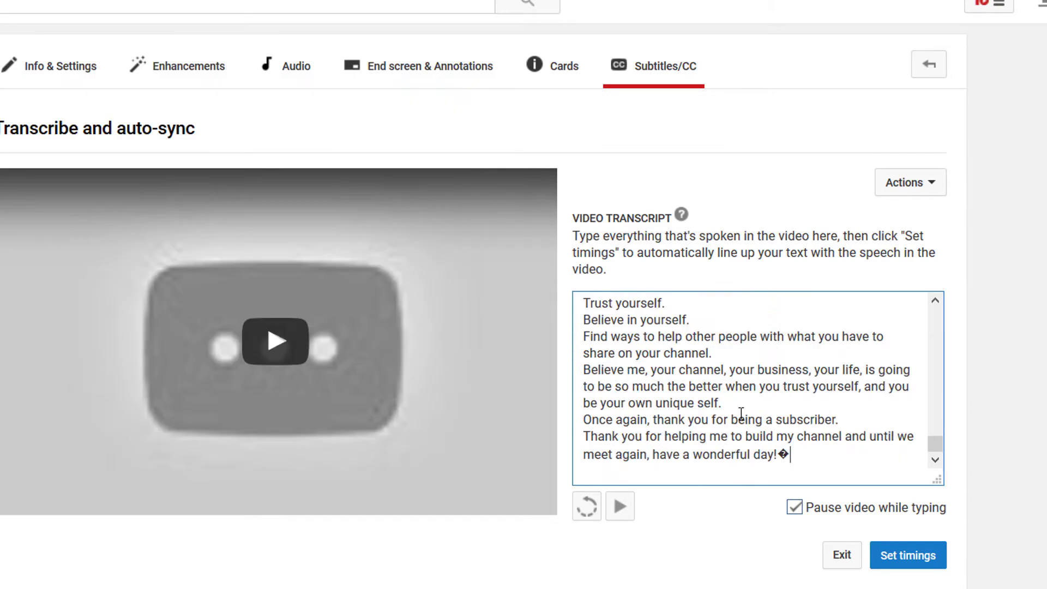
key(ctrl+a)
key(Delete)
key(ctrl+v)
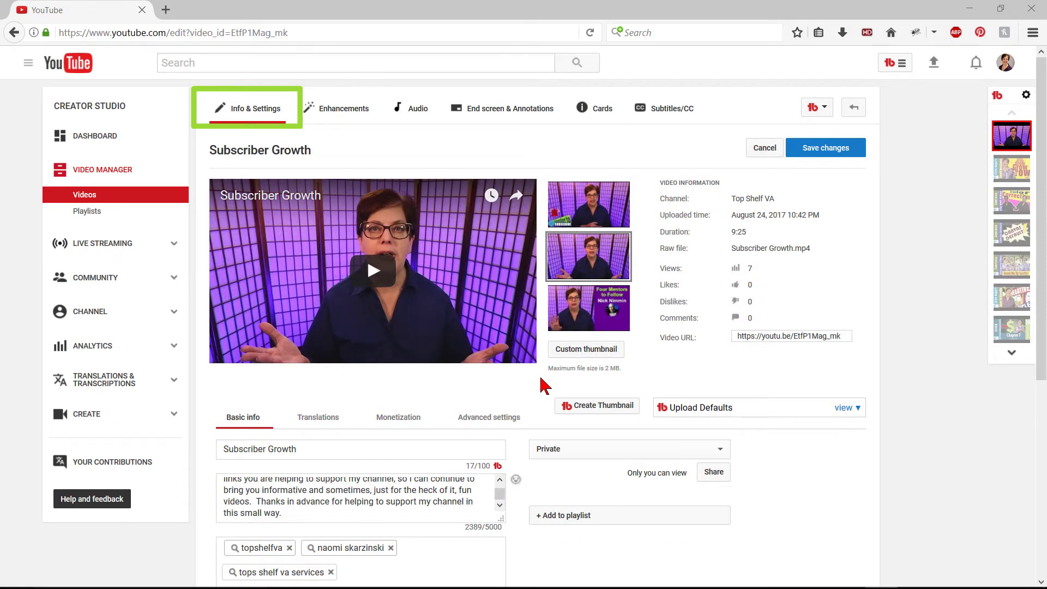
- Upload a custom thumbnail and paste in the growth-mindset title and new description
click(573, 350)
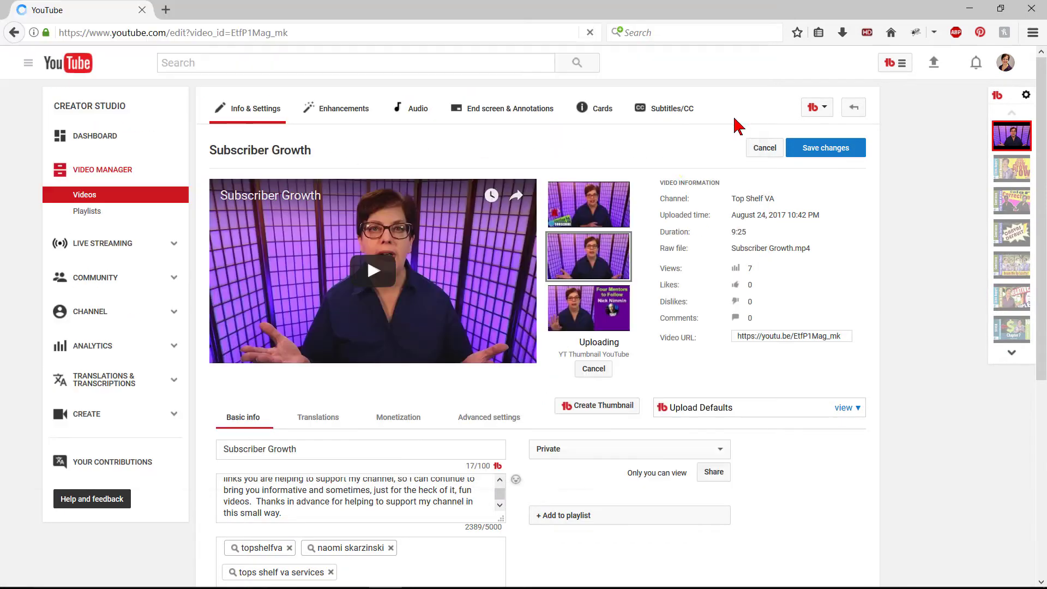
key(ctrl+a)
text(Subscriber Growth - Why You Need a YouTube Growth Mindset)
click(493, 496)
key(ctrl+a)
key(ctrl+v)
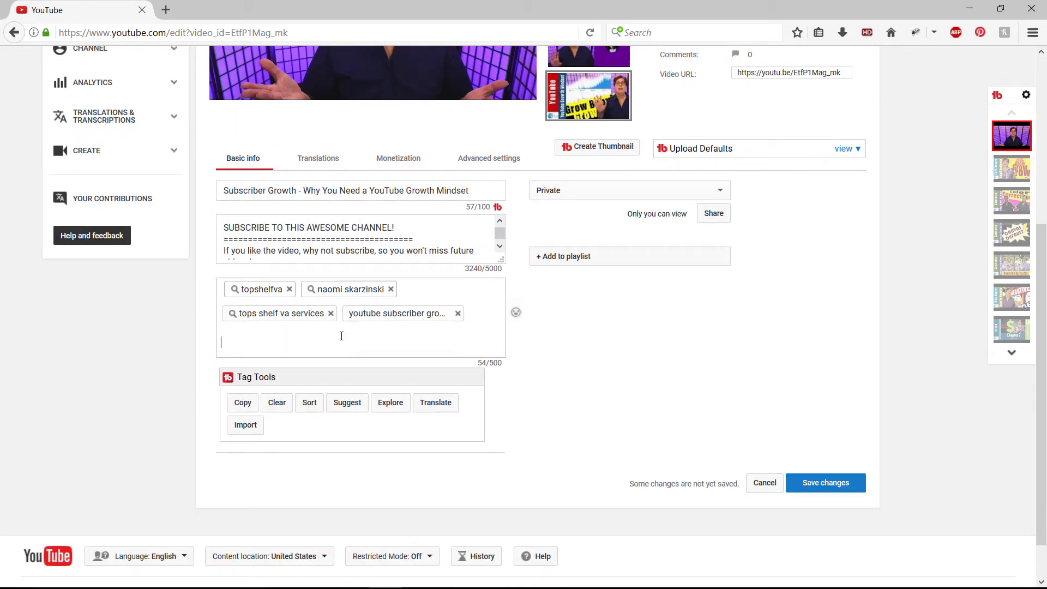
- Add tags like 'subscriber growth', add the video to the YouTube playlist, and save
text(subscriber growth,subscriber growth youtube,subscriber growth meaning,youtube growth tips,youtube growth mindset,youtube growth and development,youtube growth 2017,building a youtube channel,youtube channels,)
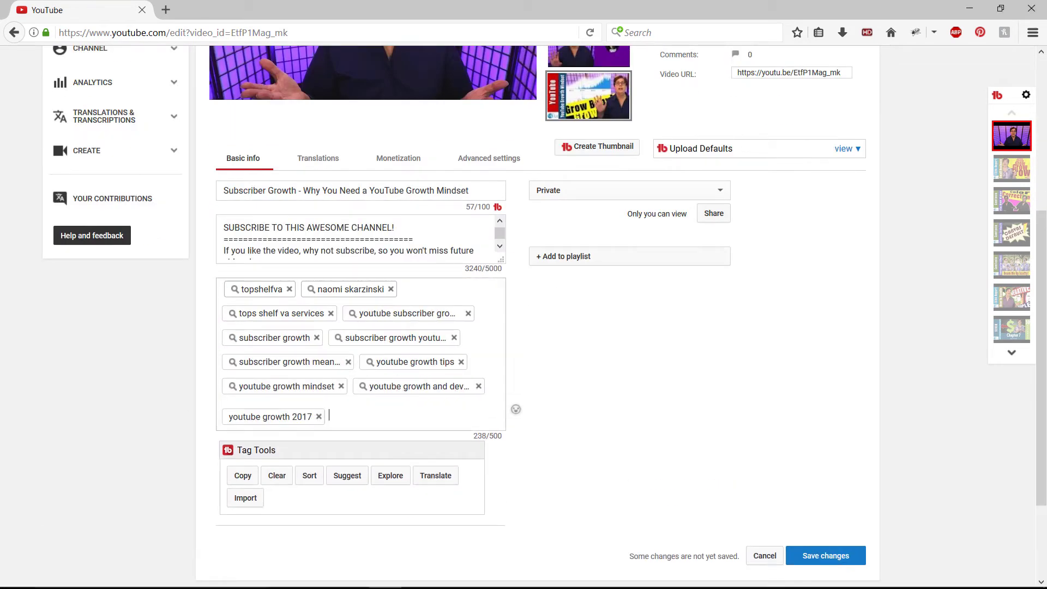
text(youtube benchmarks,youtube channel explained,realistic youtube growth,)
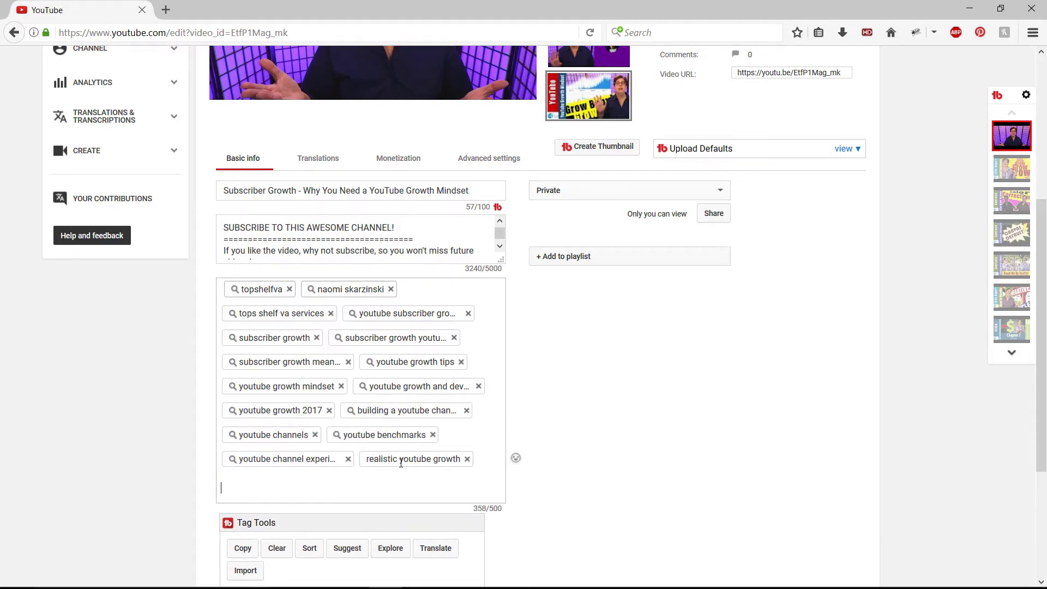
scroll(706, 449, up, 4)
click(709, 494)
scroll(711, 527, down, 3)
click(572, 509)
click(762, 437)
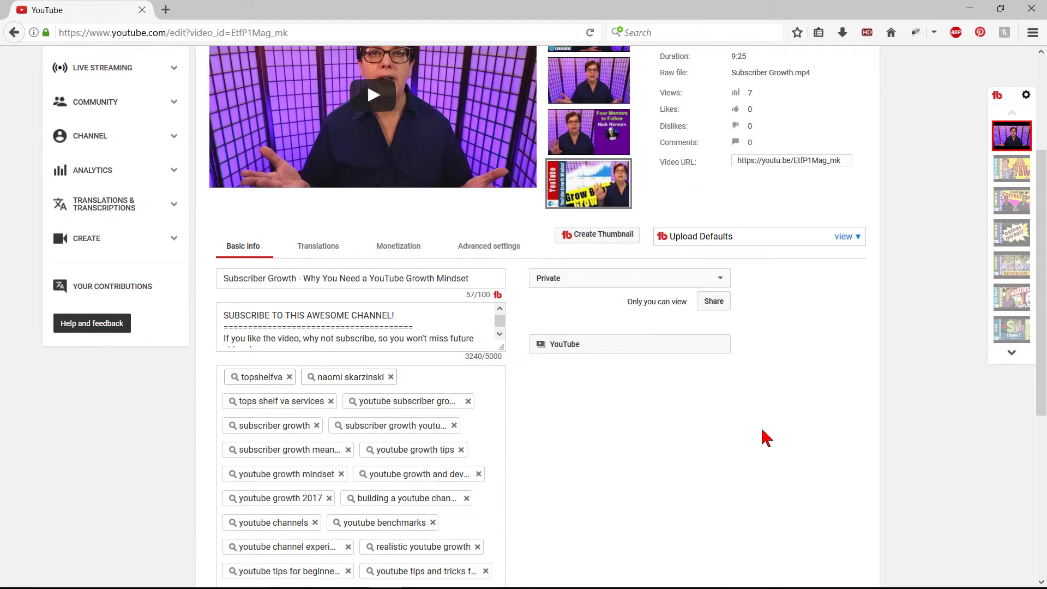
scroll(648, 296, up, 3)
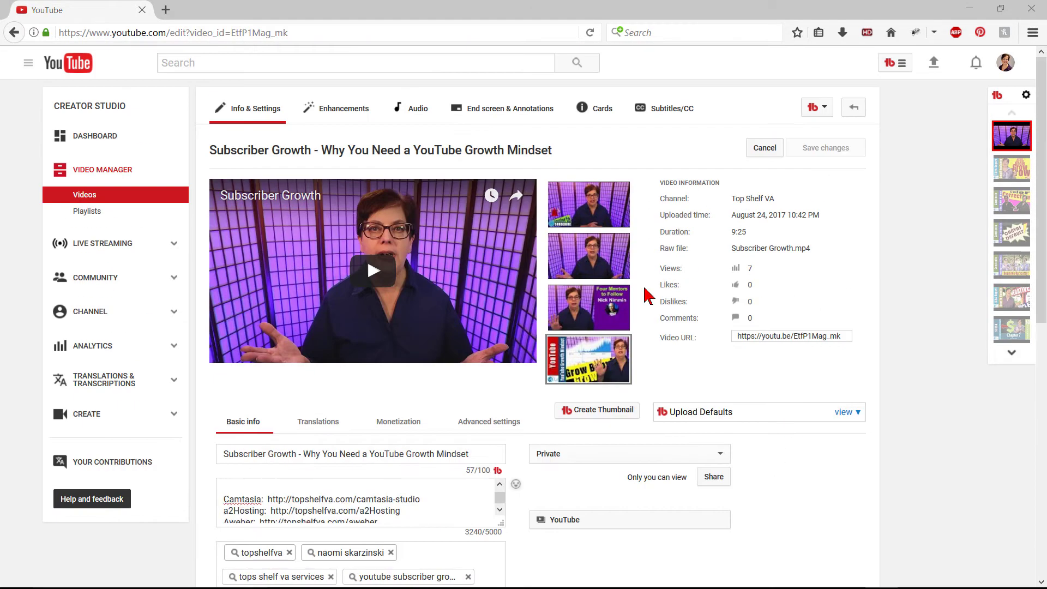
- Open the English subtitle draft, spot-check captions during playback, and save it
click(665, 113)
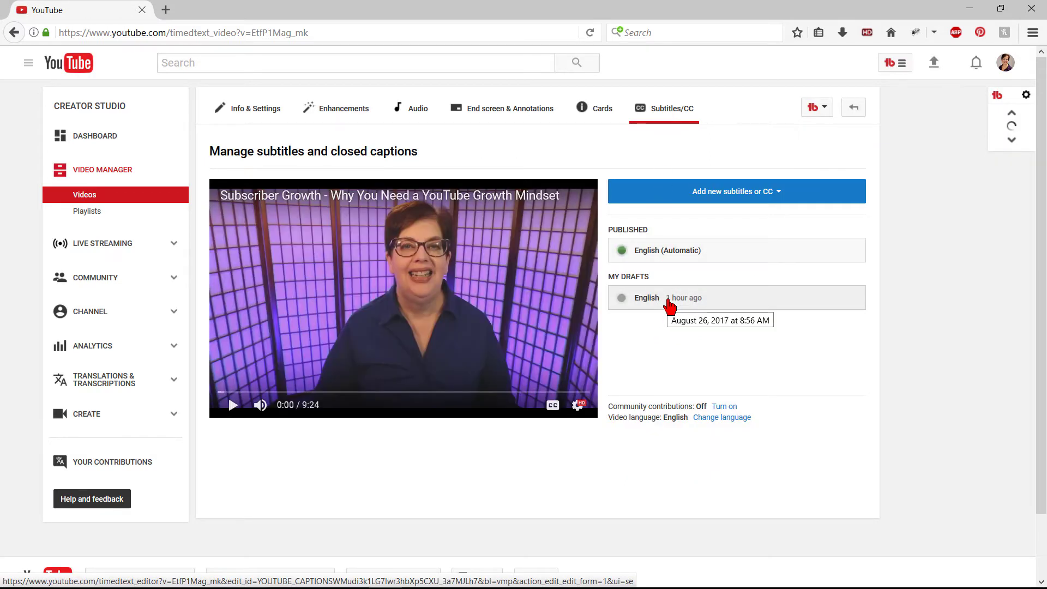
click(668, 300)
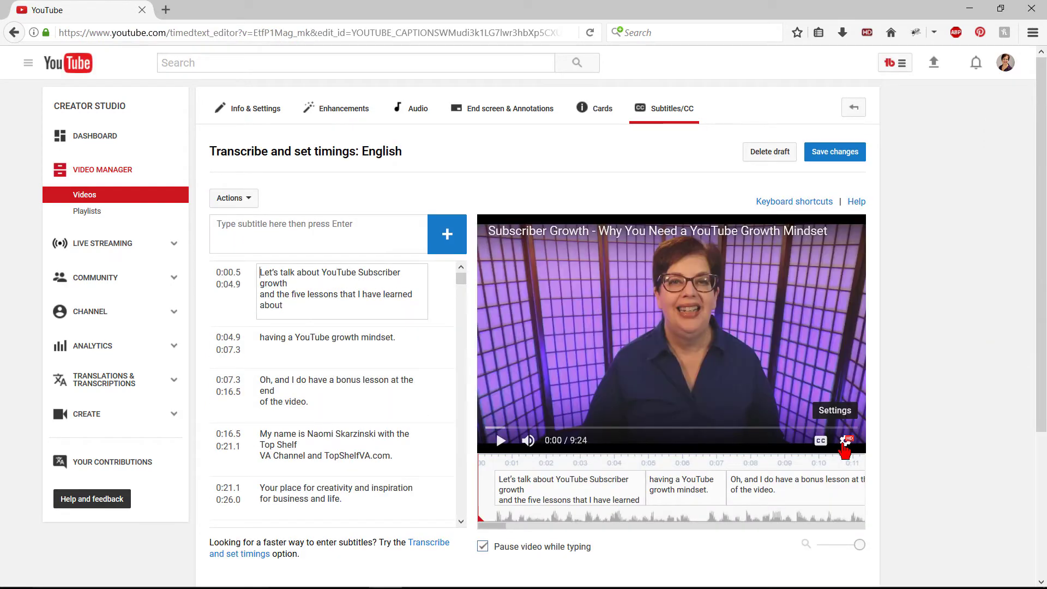
click(844, 442)
click(500, 443)
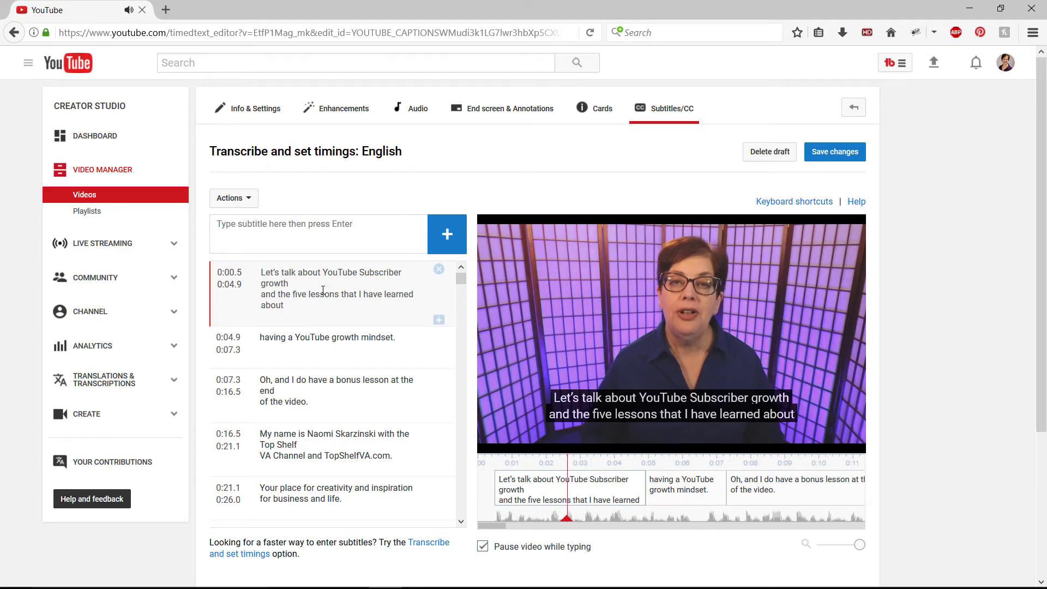
scroll(328, 420, down, 3)
click(328, 420)
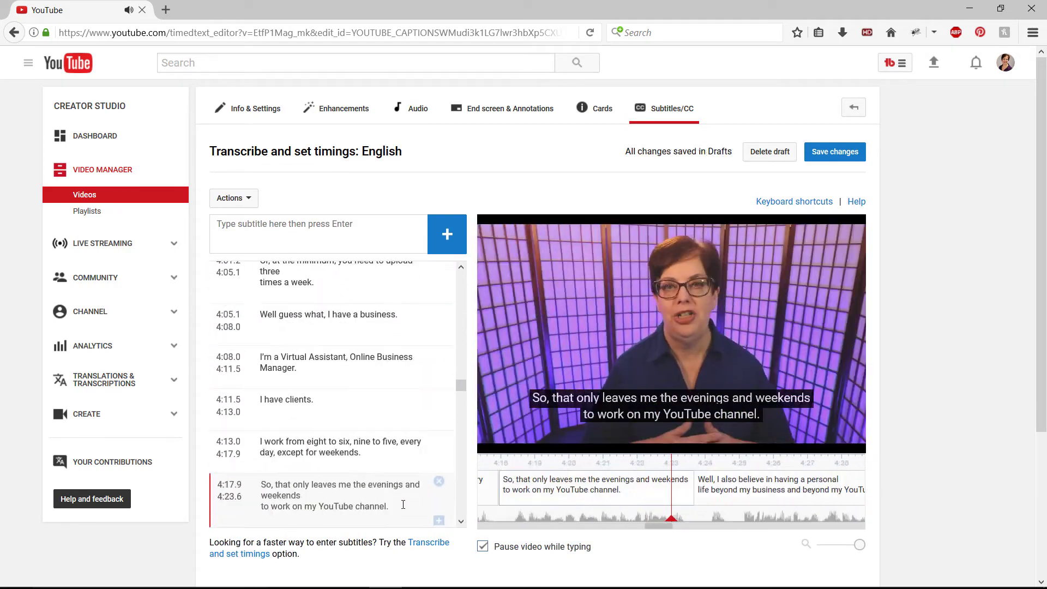
click(845, 441)
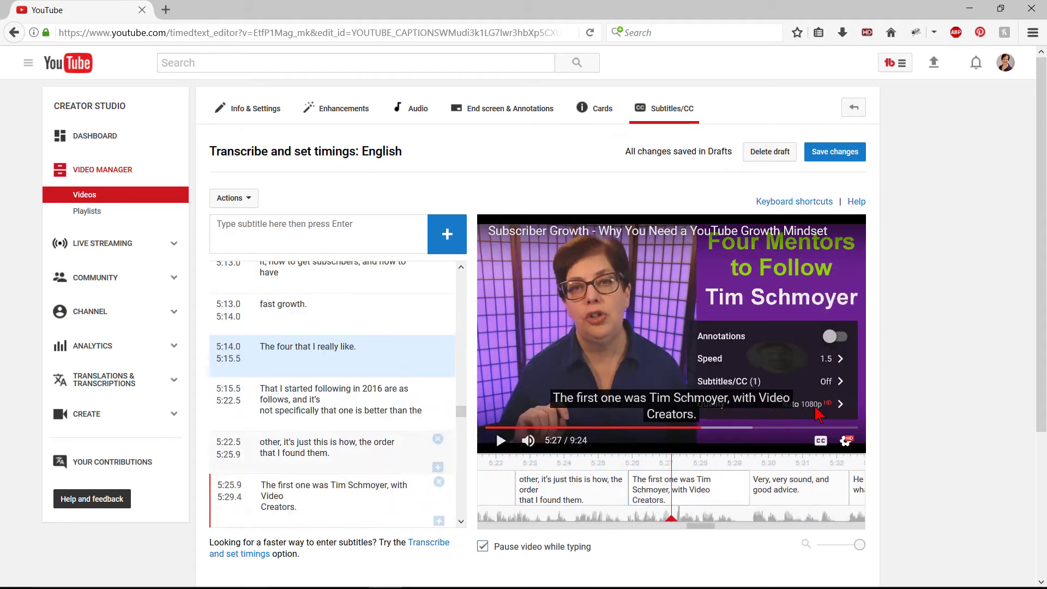
click(501, 440)
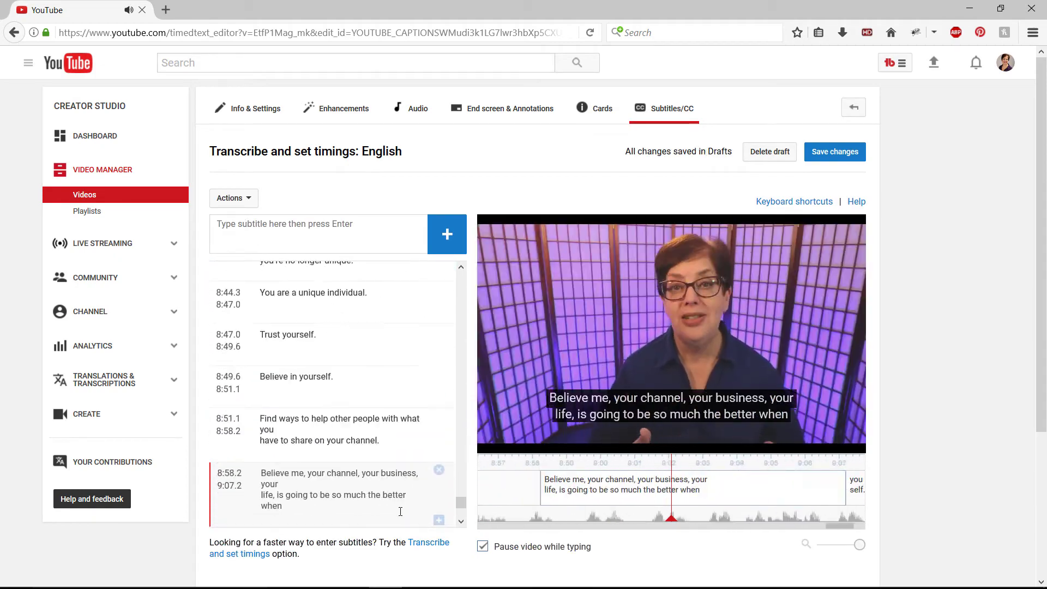
click(833, 153)
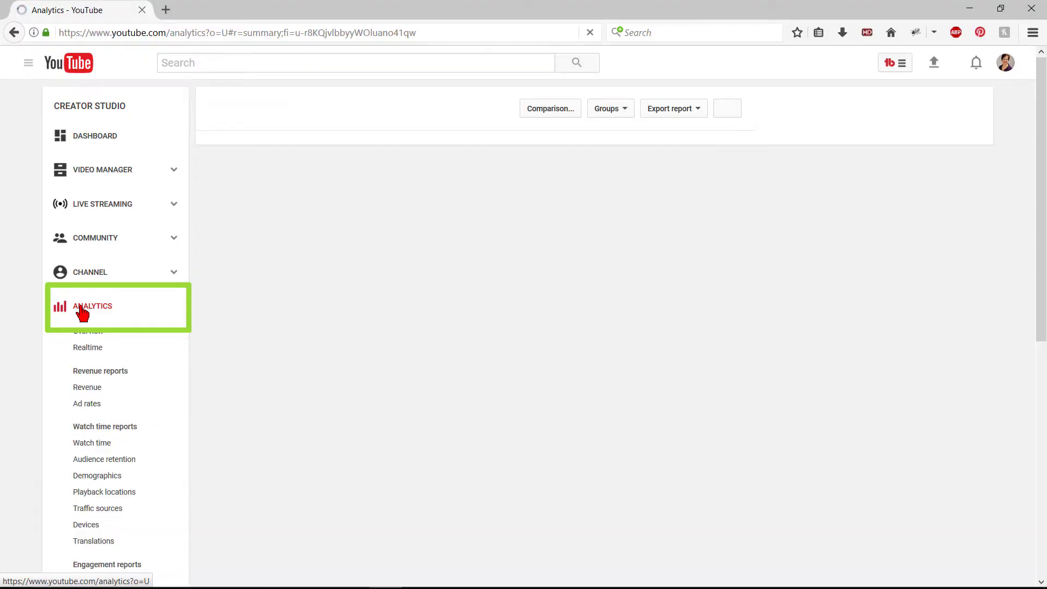
- Review the viewer geography report in the channel Analytics
click(83, 313)
scroll(304, 398, down, 10)
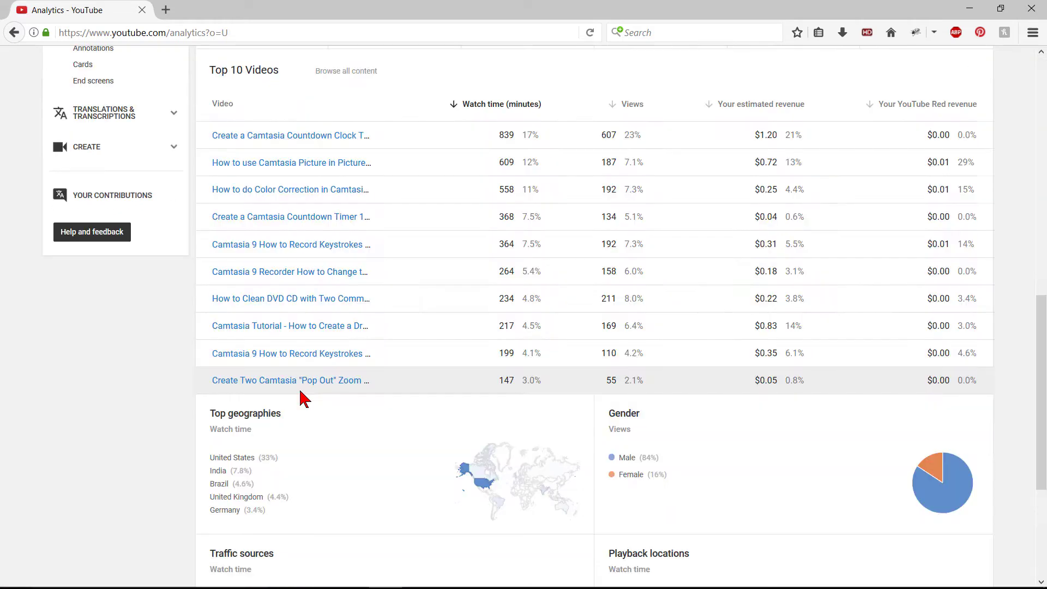
scroll(303, 398, down, 5)
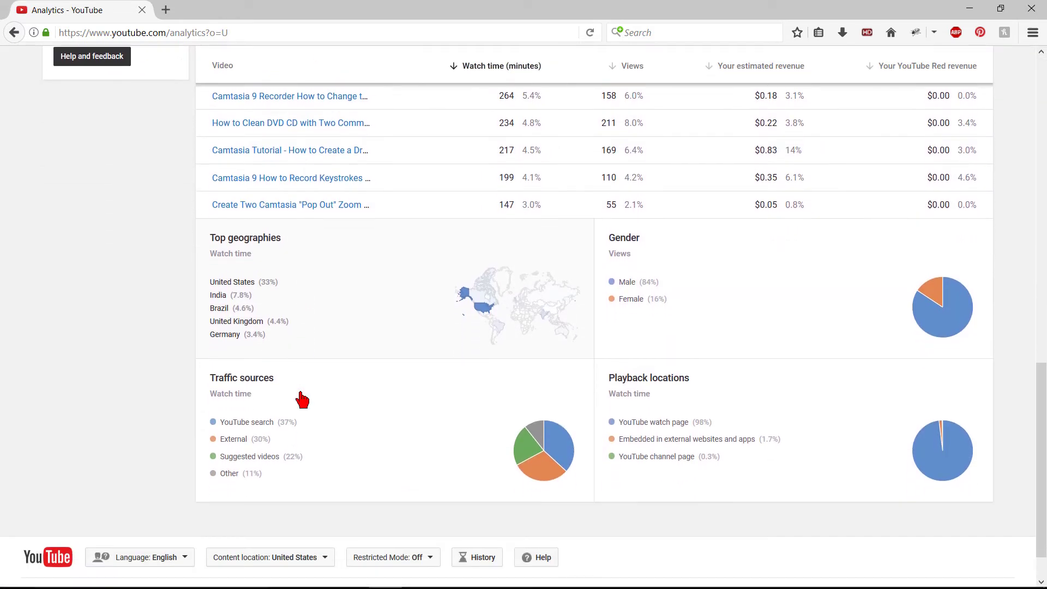
scroll(303, 398, up, 2)
click(285, 294)
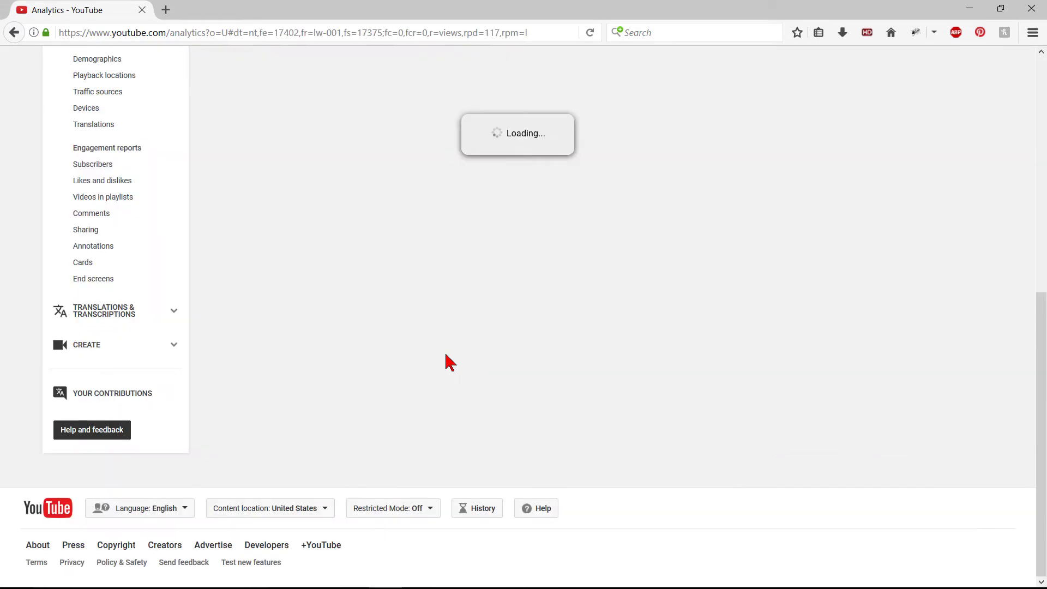
scroll(450, 362, down, 2)
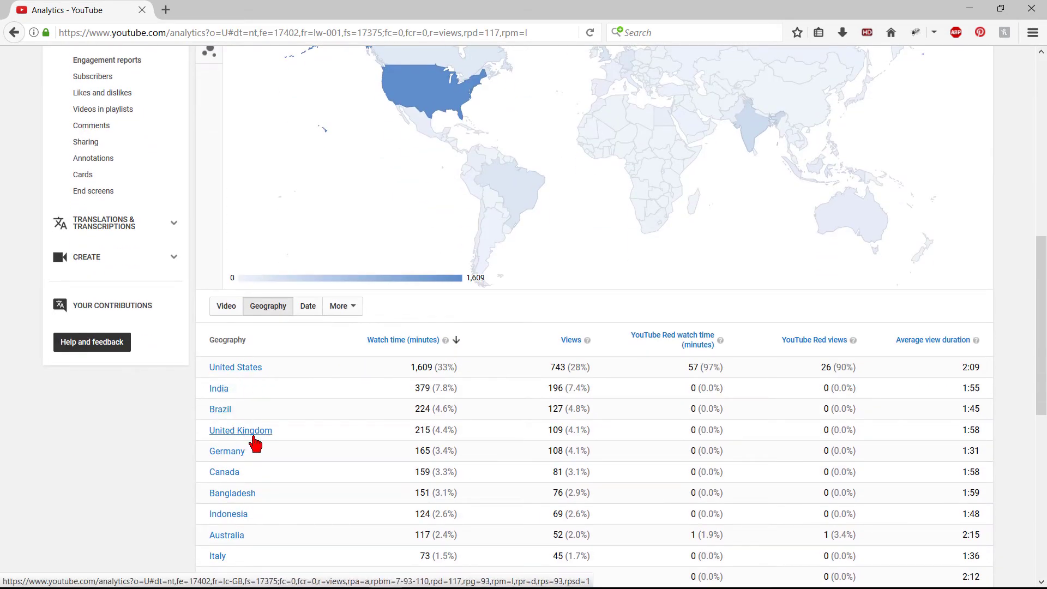
scroll(254, 469, down, 2)
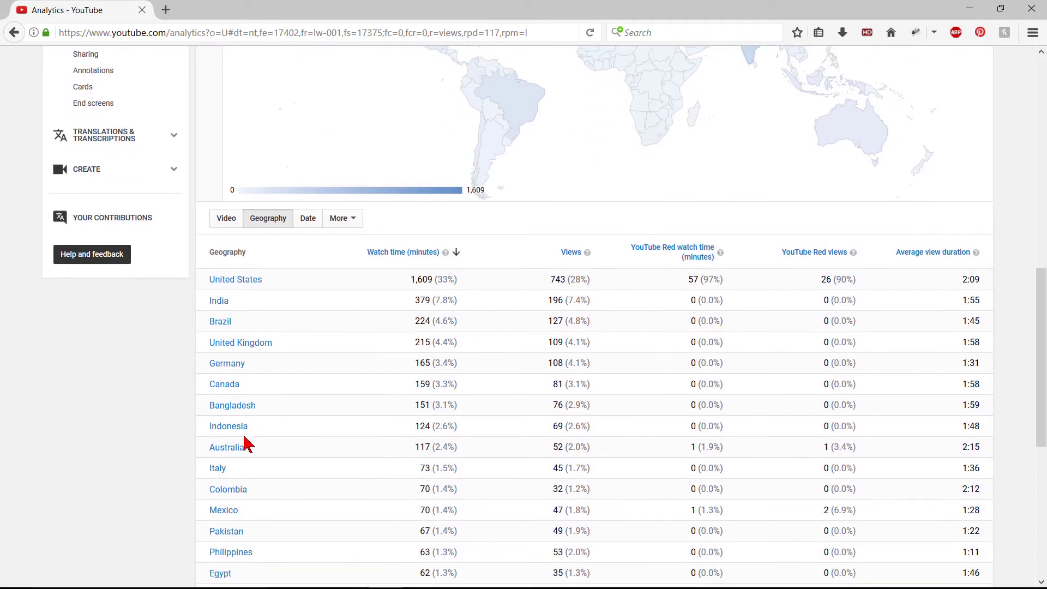
scroll(246, 431, up, 13)
- Open the Subscriber Growth video's Translations tab with English as the original language
click(113, 173)
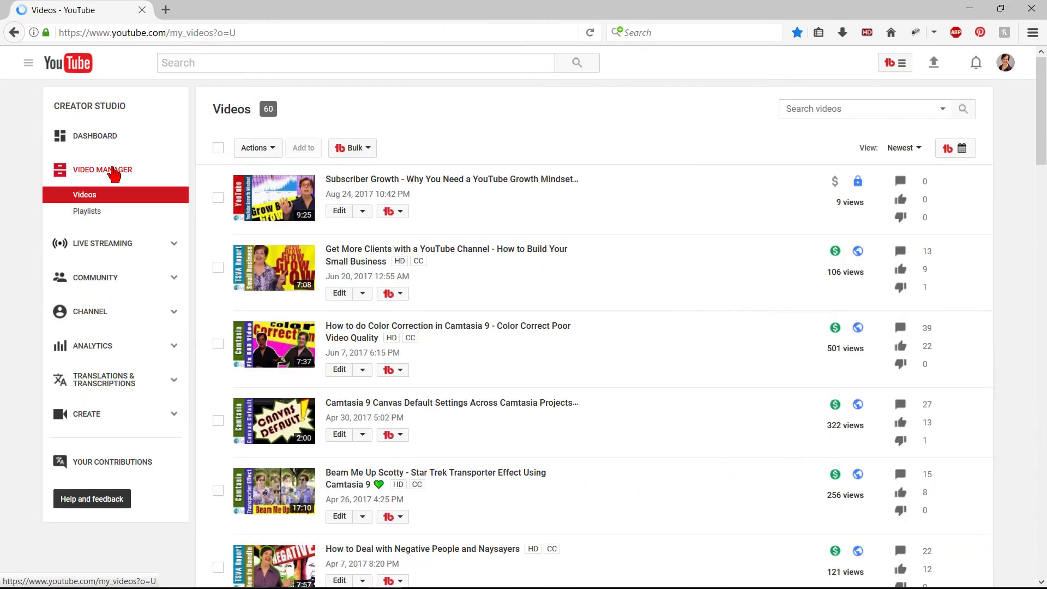
click(343, 209)
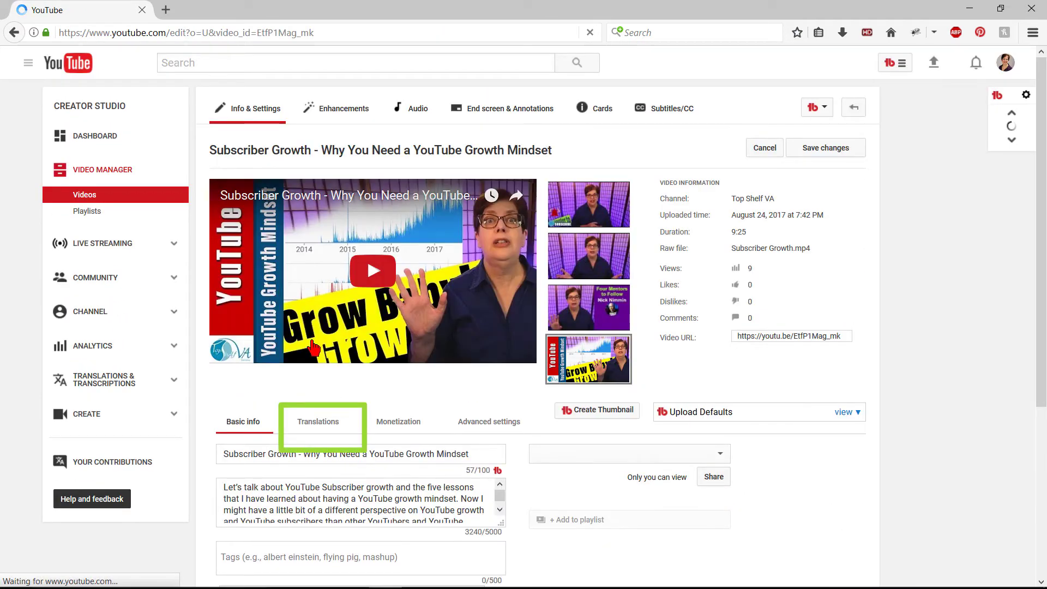
click(315, 431)
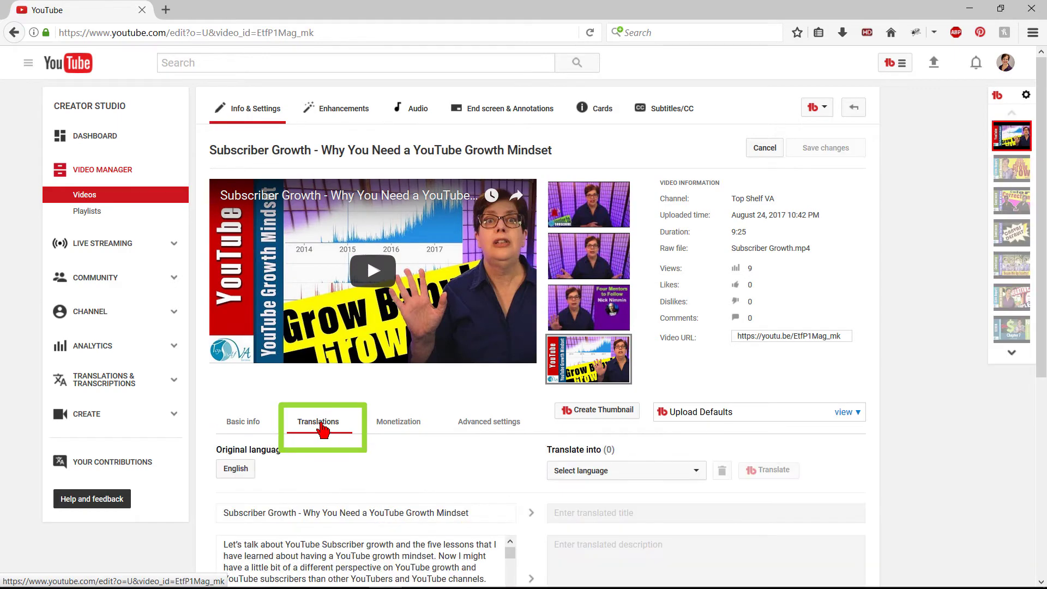
scroll(354, 437, down, 6)
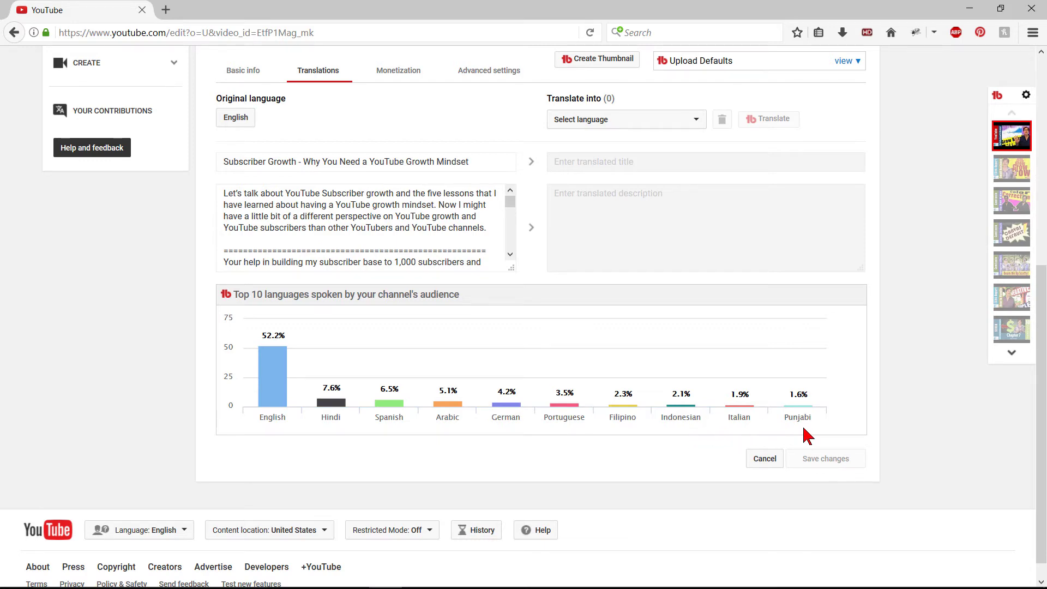
scroll(730, 419, up, 6)
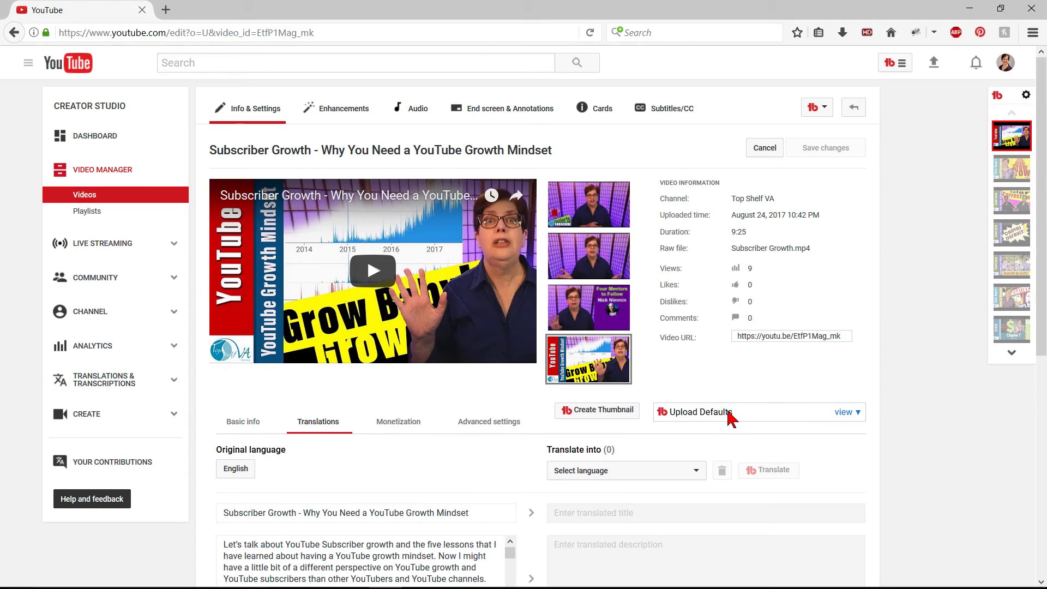
- Snip the Get More Clients video's published subtitle language list for reference
click(101, 171)
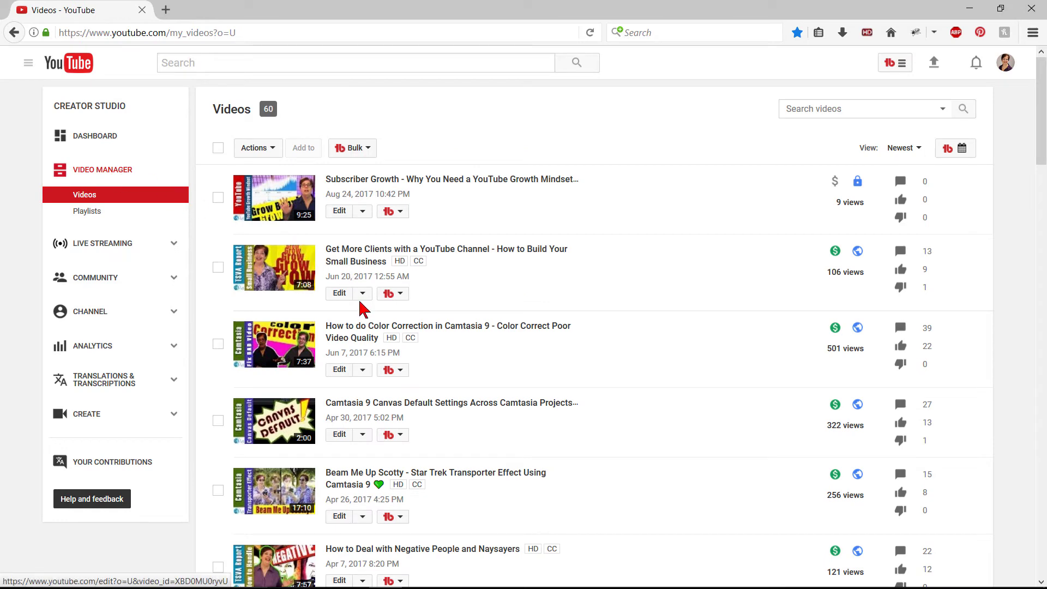
click(343, 295)
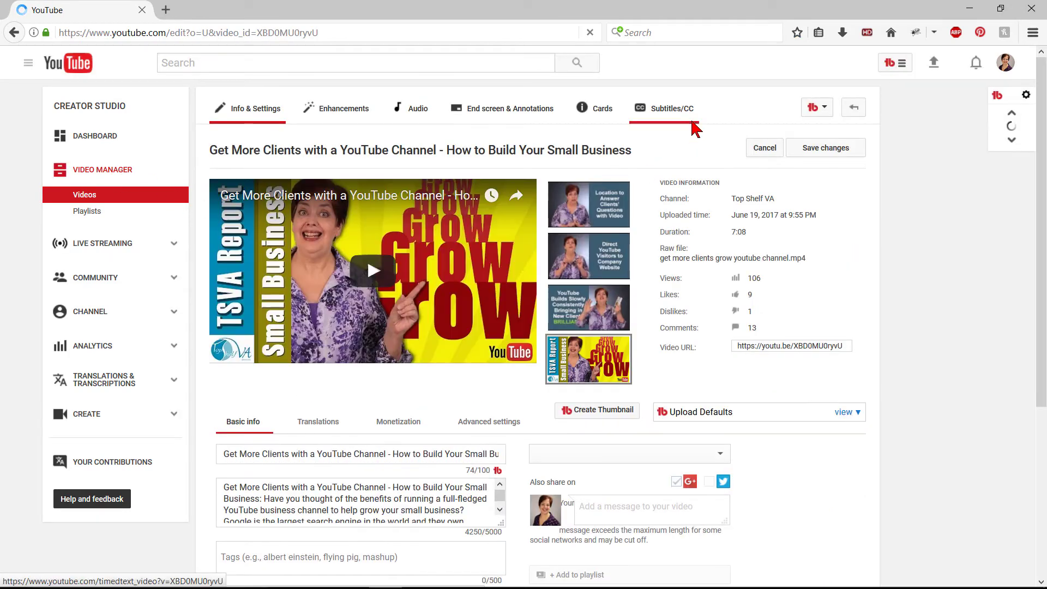
click(676, 112)
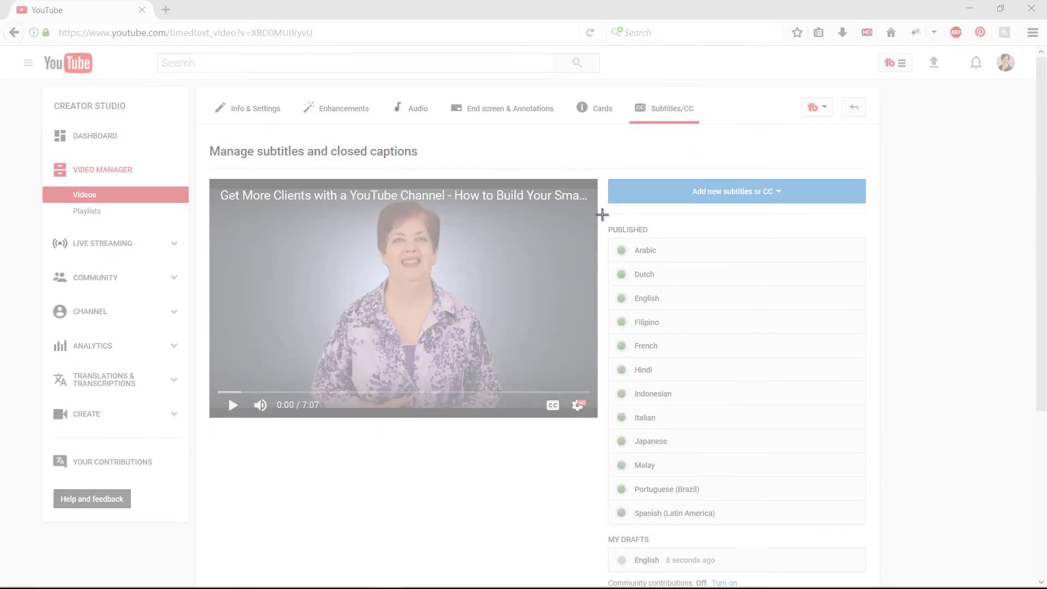
drag(604, 216, 864, 542)
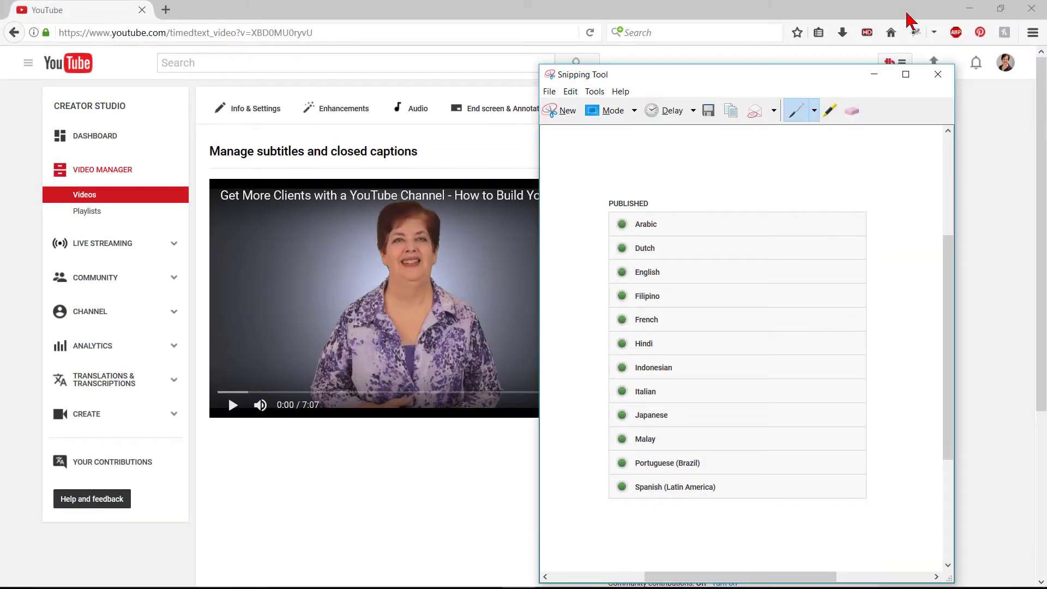
drag(785, 79, 370, 47)
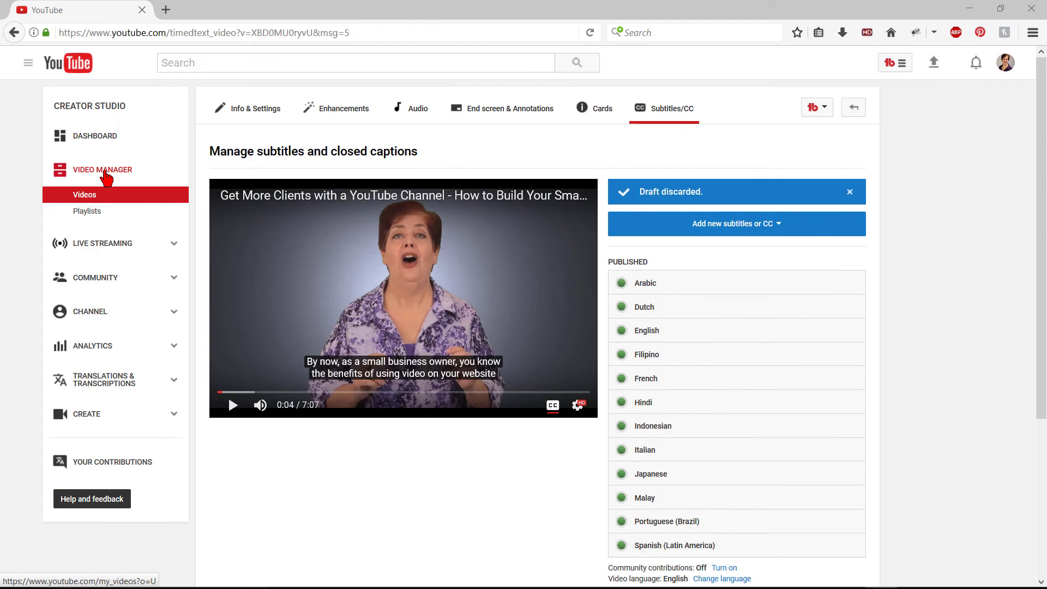
click(105, 170)
- Delete the automatic English subtitle draft on the Subscriber Growth video, keeping only English
click(346, 213)
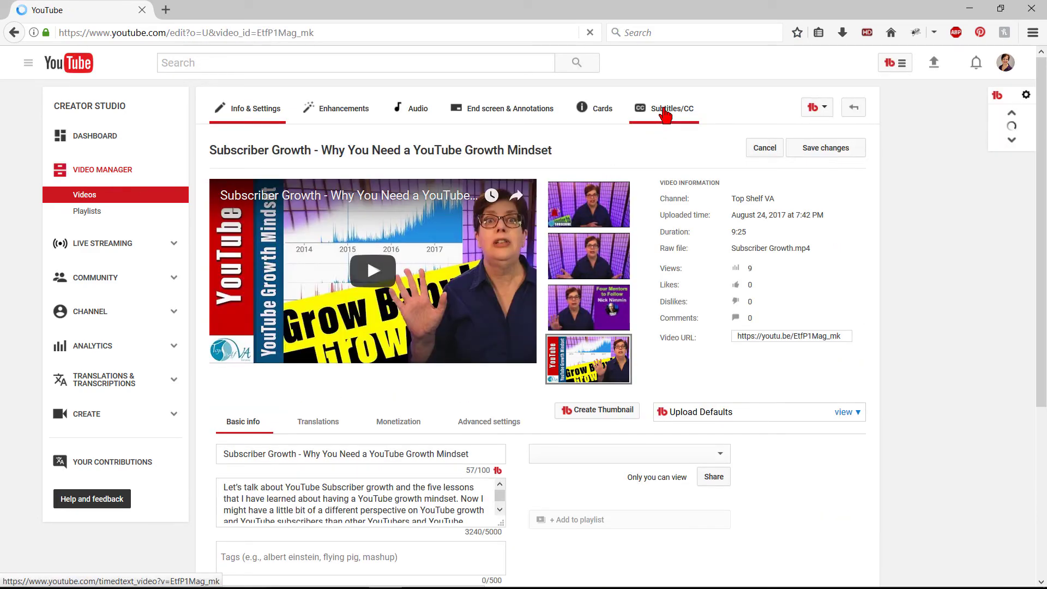
click(665, 112)
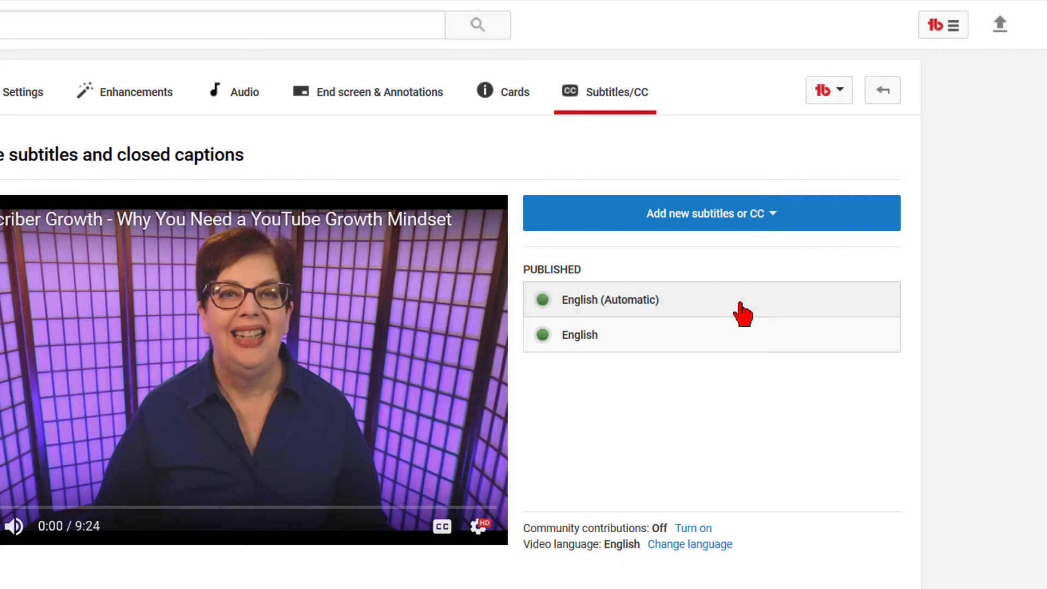
click(742, 314)
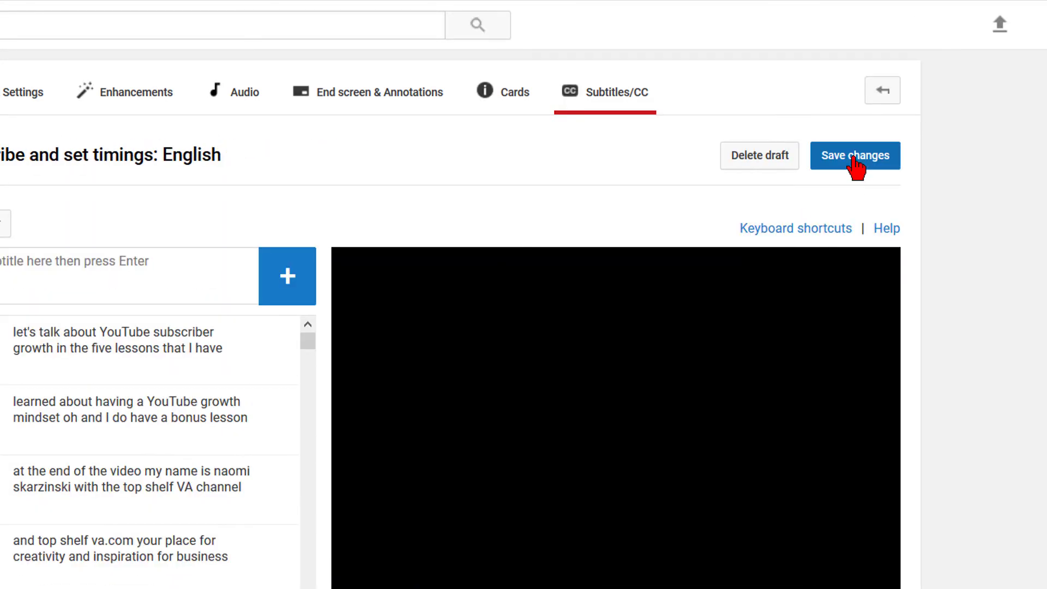
click(766, 164)
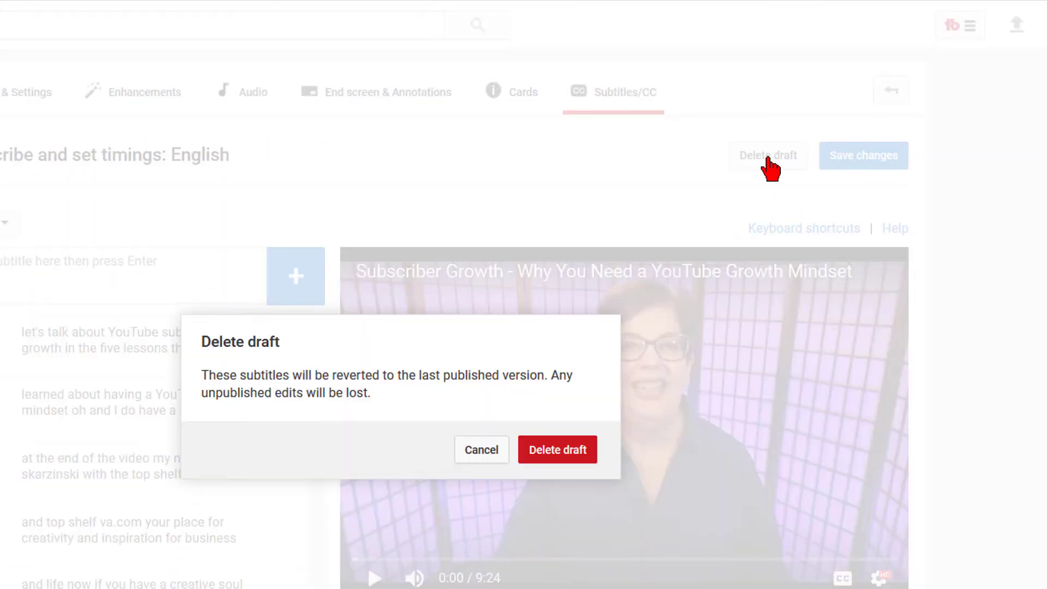
click(534, 451)
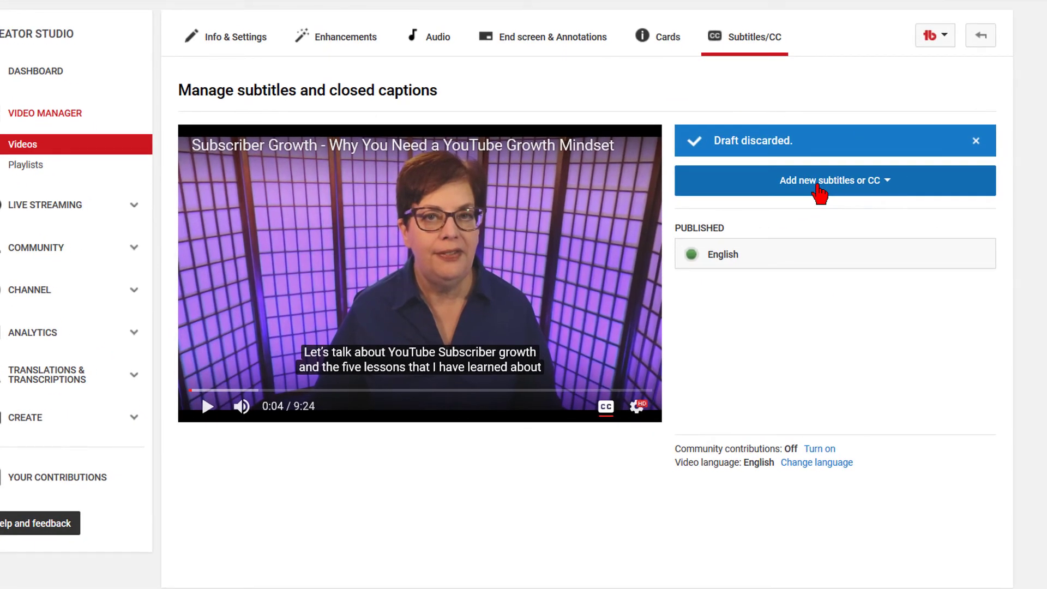
- Add Arabic as a new subtitle language and auto-translate it from the English track
click(820, 189)
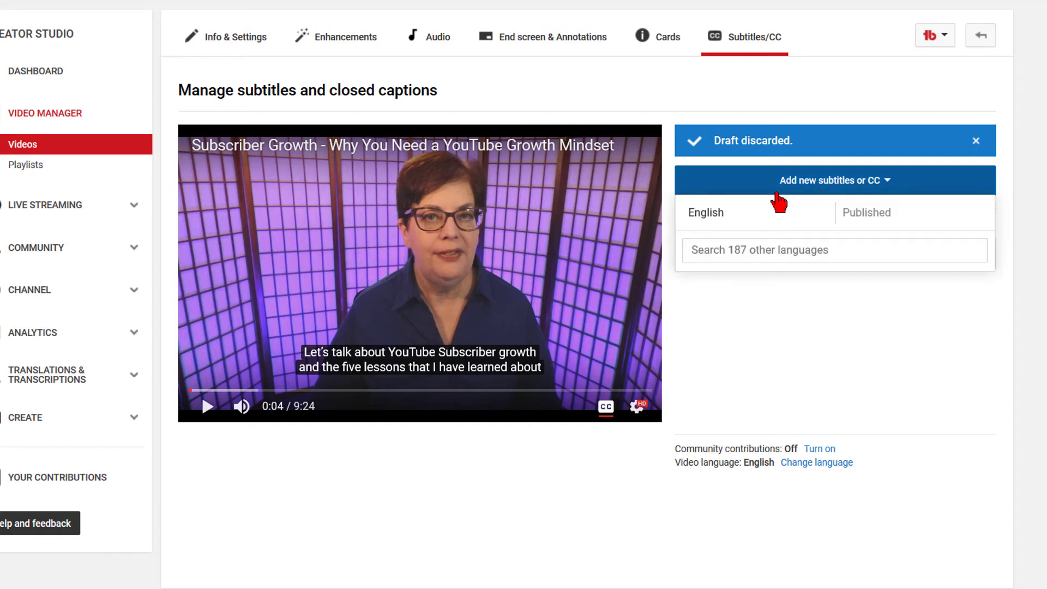
click(757, 256)
text(Ara)
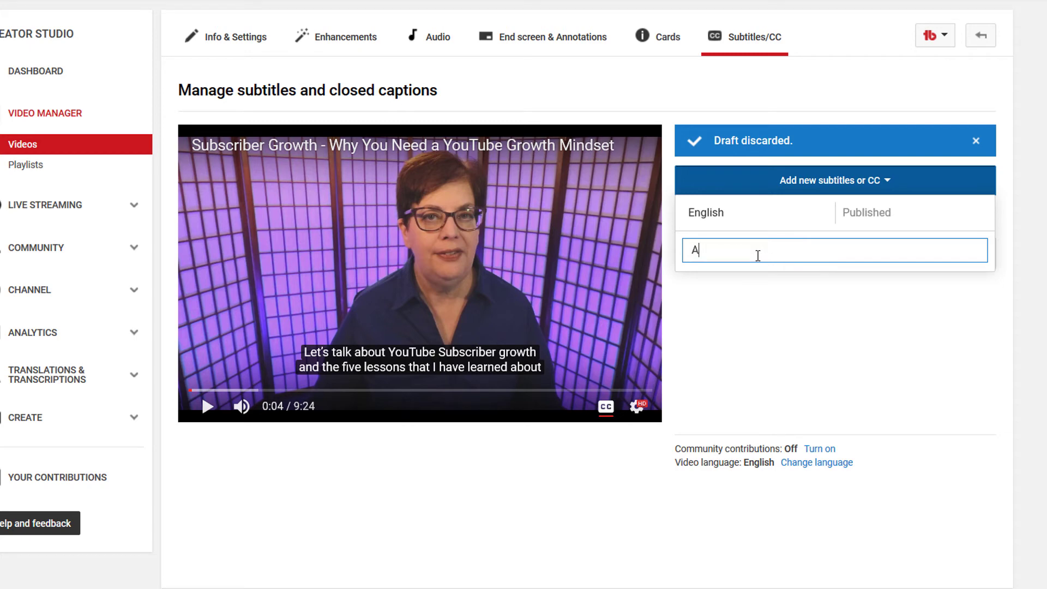
text(bic)
click(729, 284)
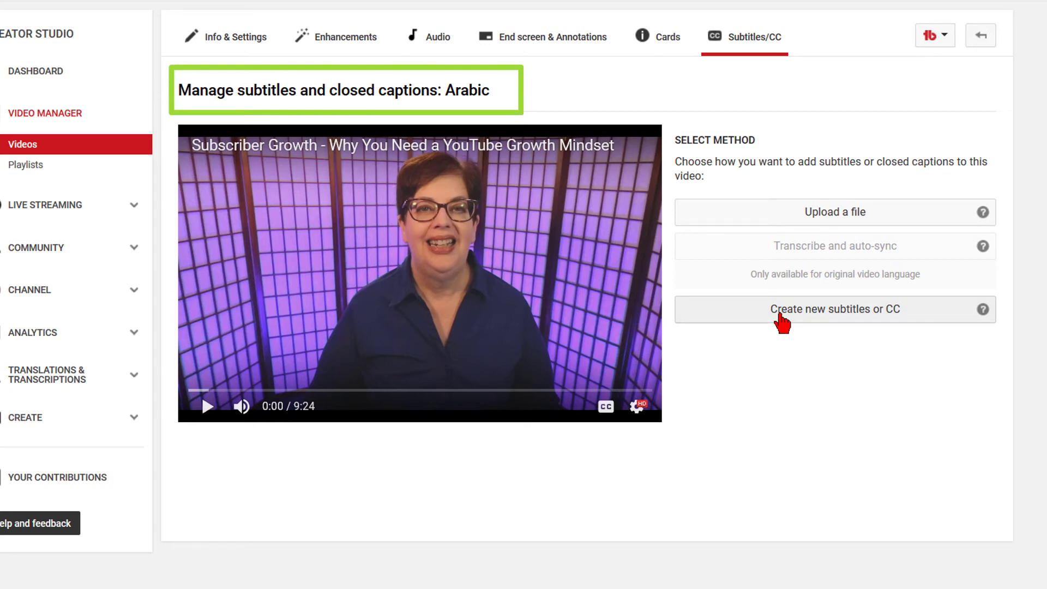
click(781, 310)
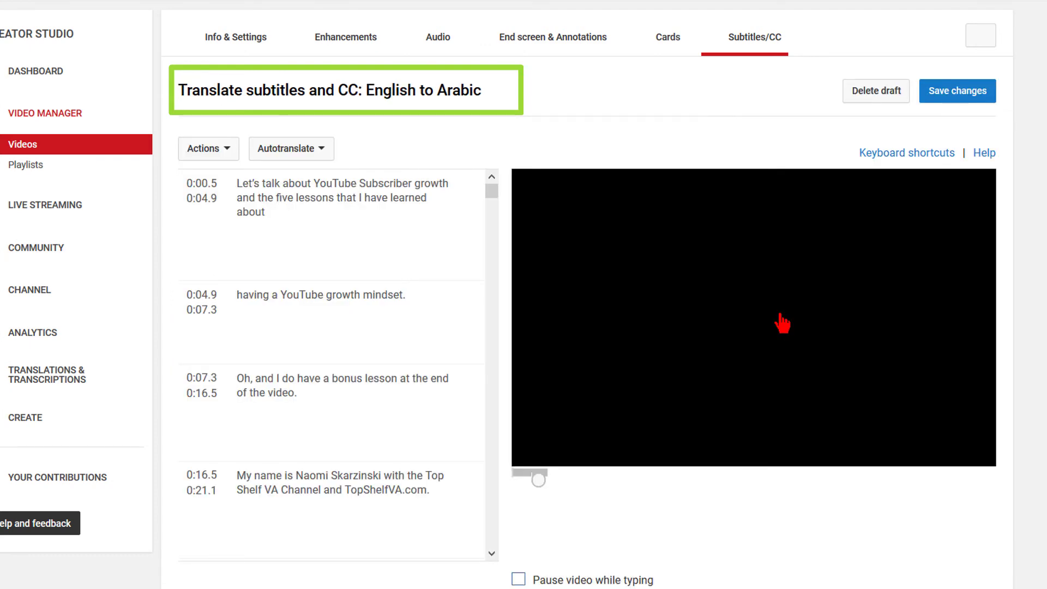
click(271, 148)
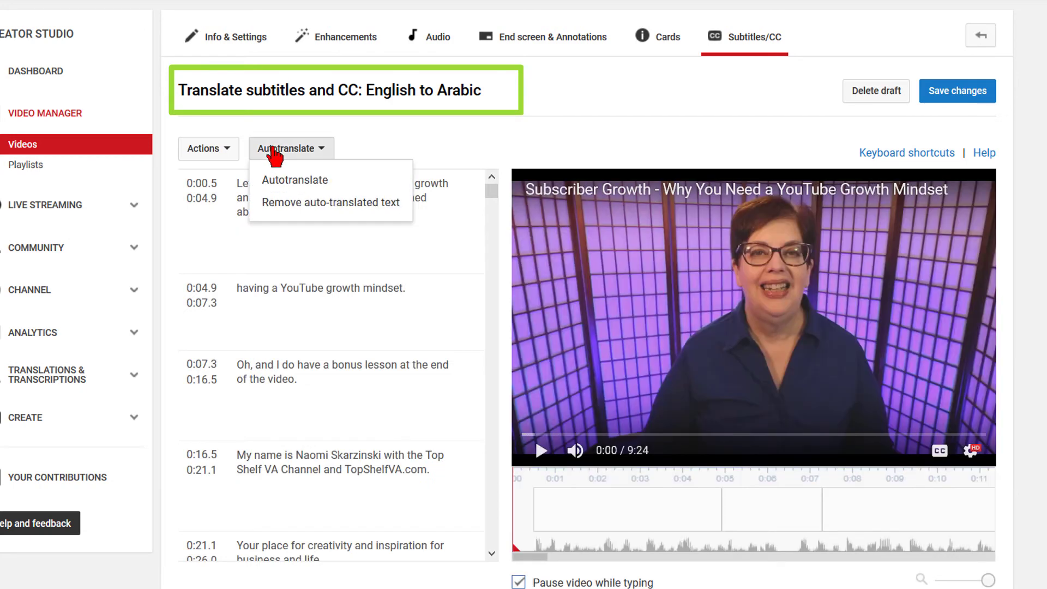
click(276, 178)
- Publish the Arabic subtitles, then add and publish auto-translated Dutch subtitles
click(958, 93)
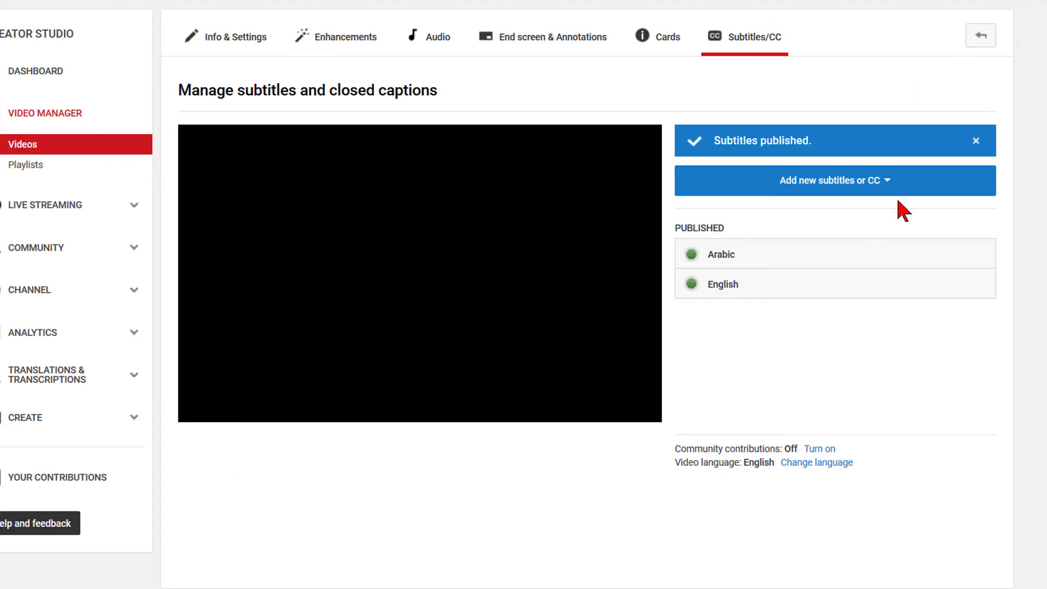
click(829, 183)
text(Du)
click(743, 303)
click(743, 306)
click(294, 153)
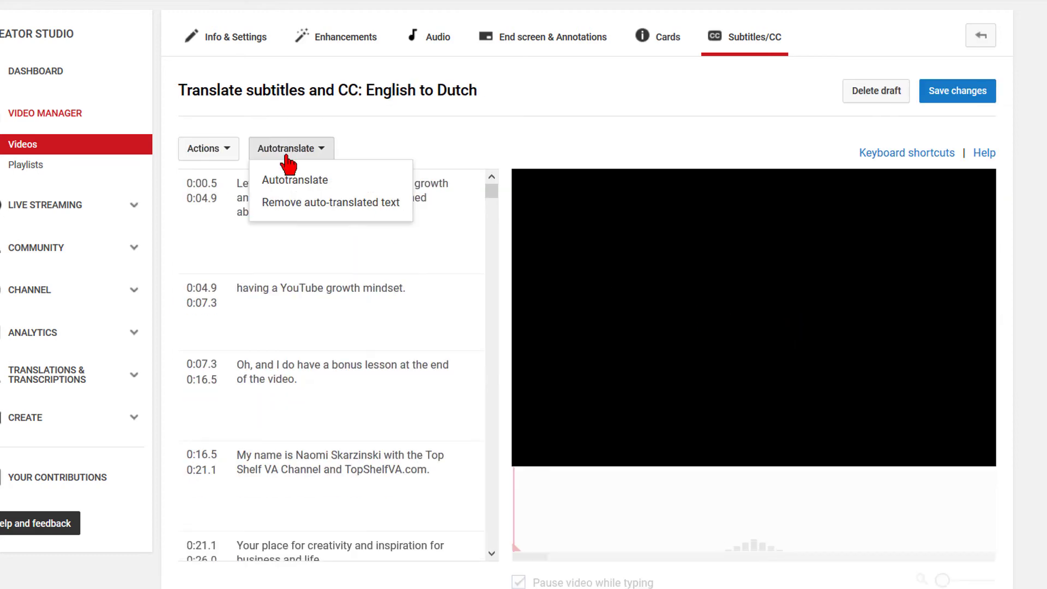
click(286, 181)
click(954, 94)
- Add and publish auto-translated Punjabi subtitles, then paste the Google Translate address into a new tab
click(803, 185)
text(Punjabi)
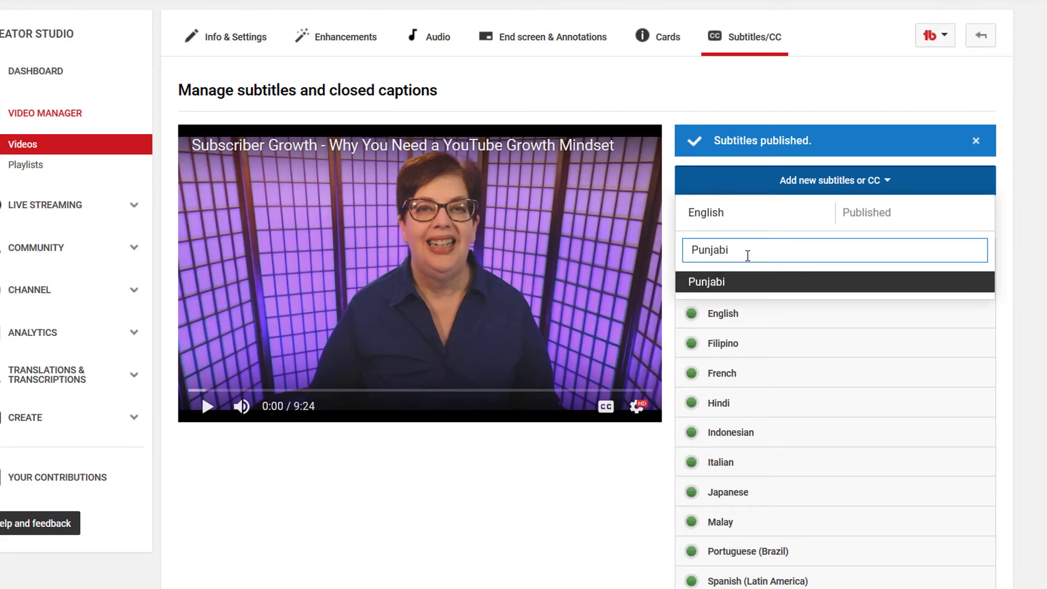
click(731, 282)
click(784, 310)
click(294, 154)
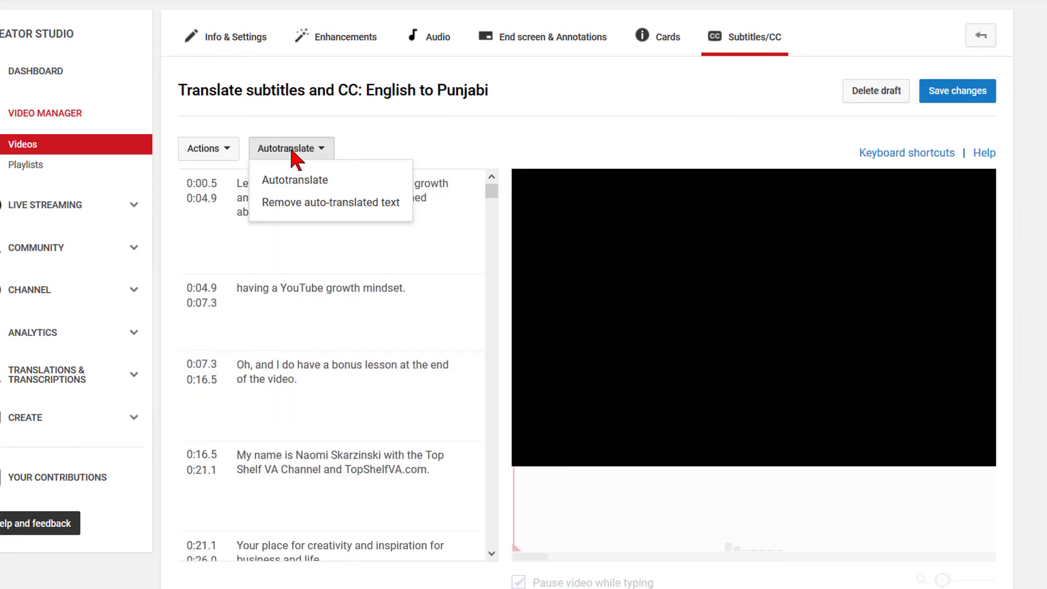
click(289, 180)
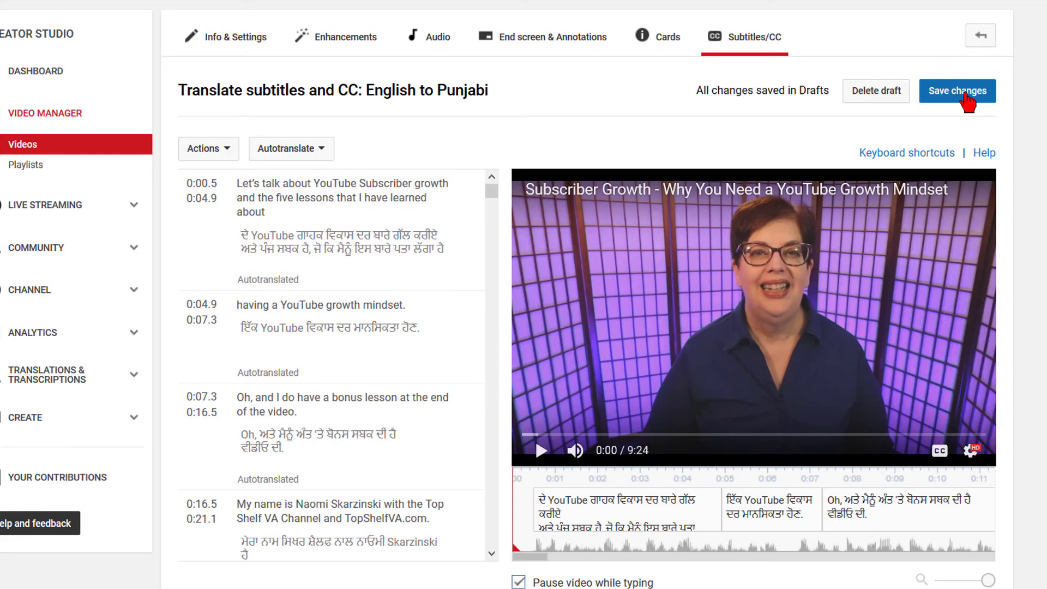
click(964, 94)
scroll(975, 275, down, 2)
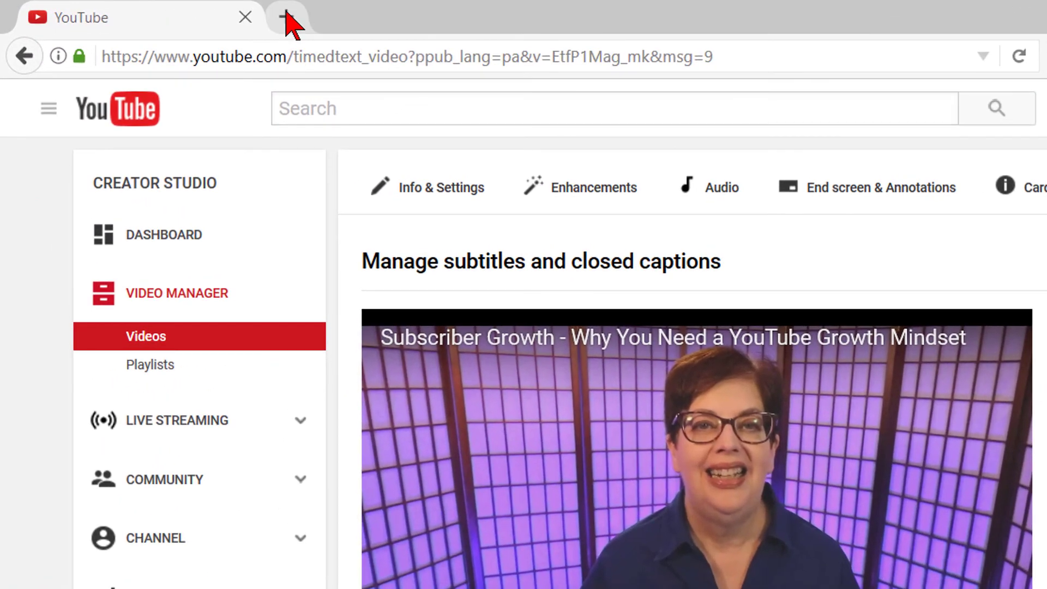
click(187, 10)
text(translate.google.com/)
- Load Google Translate, then open the video's Translations section under Info & Settings
key(Return)
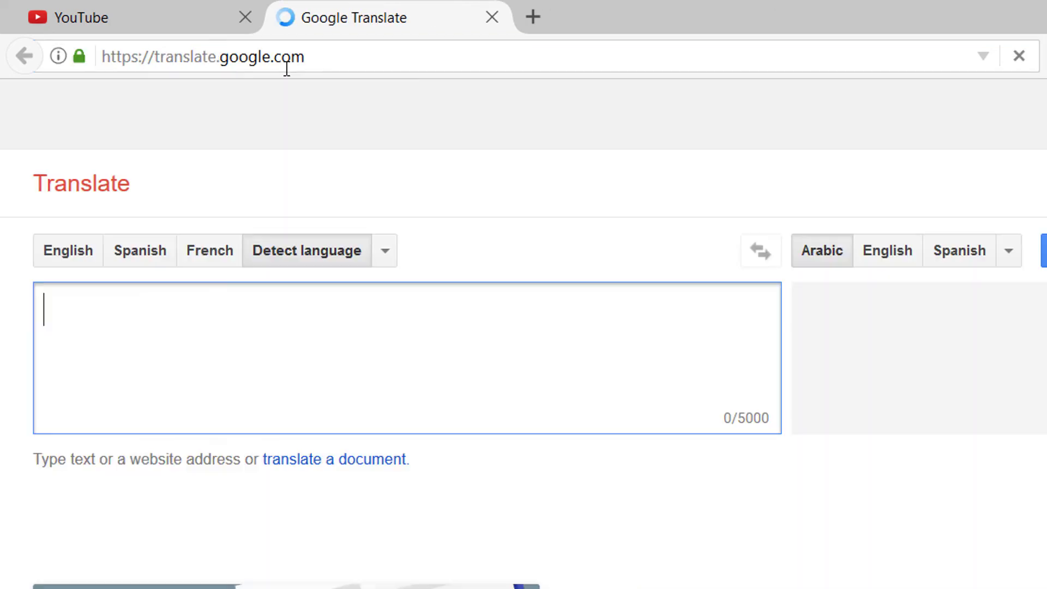
click(190, 17)
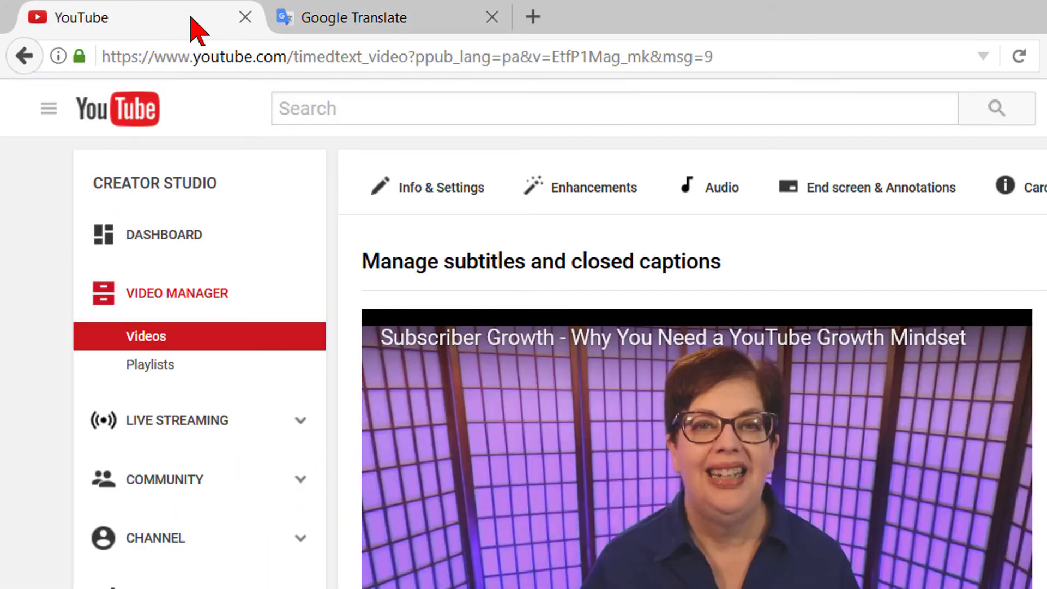
click(428, 184)
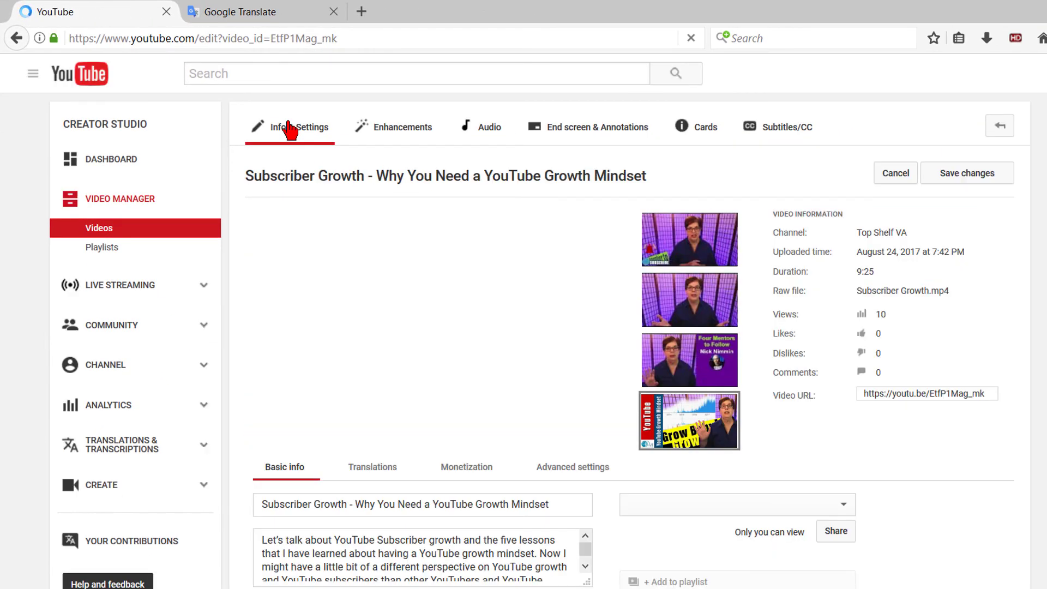
scroll(370, 398, down, 2)
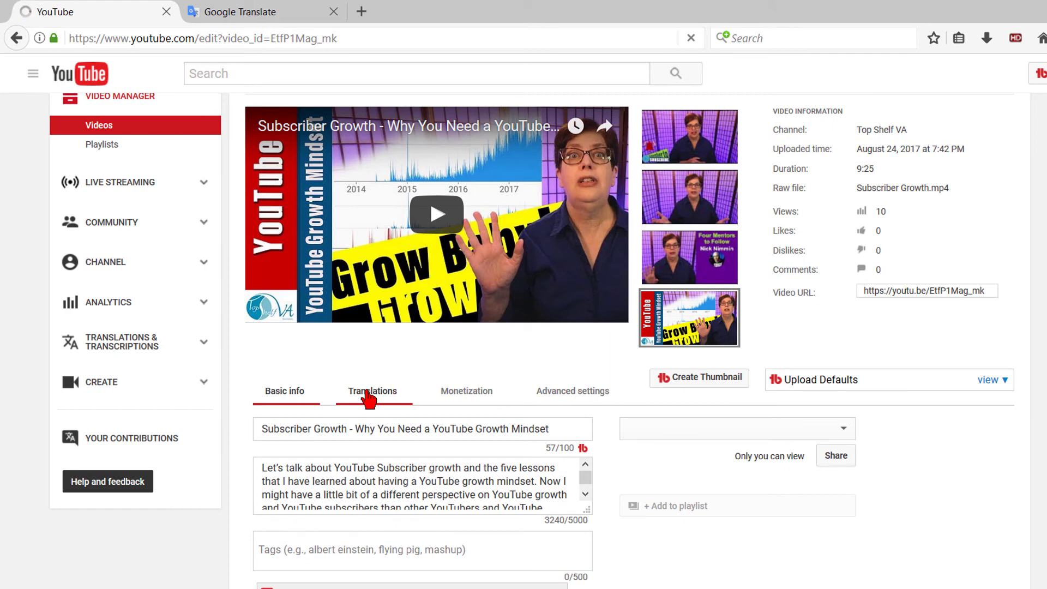
scroll(369, 398, down, 2)
click(367, 295)
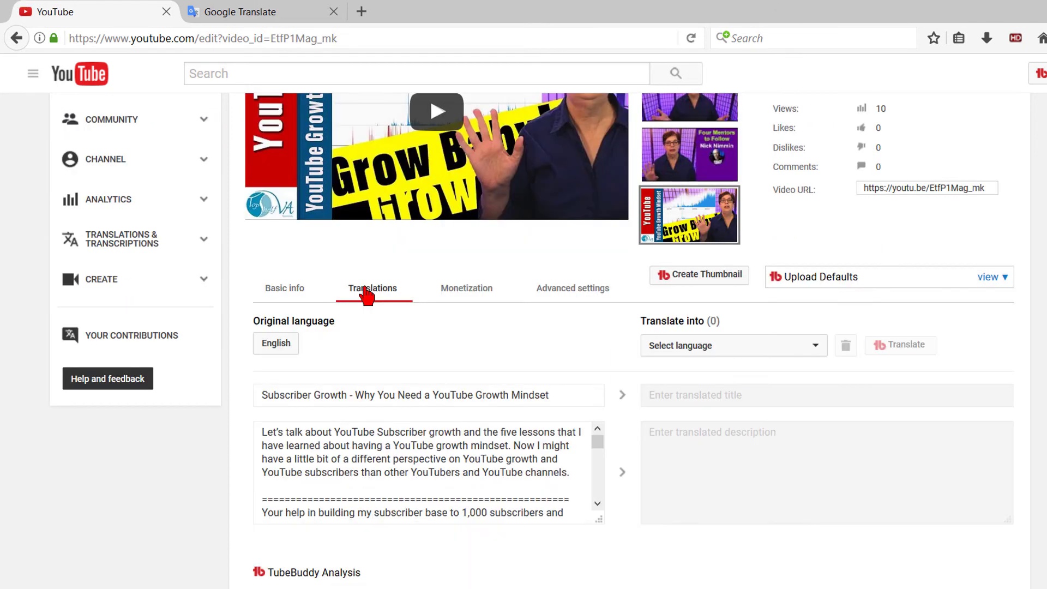
- Copy the video title, then the description on a new line, into Google Translate
drag(563, 397, 237, 379)
key(ctrl+c)
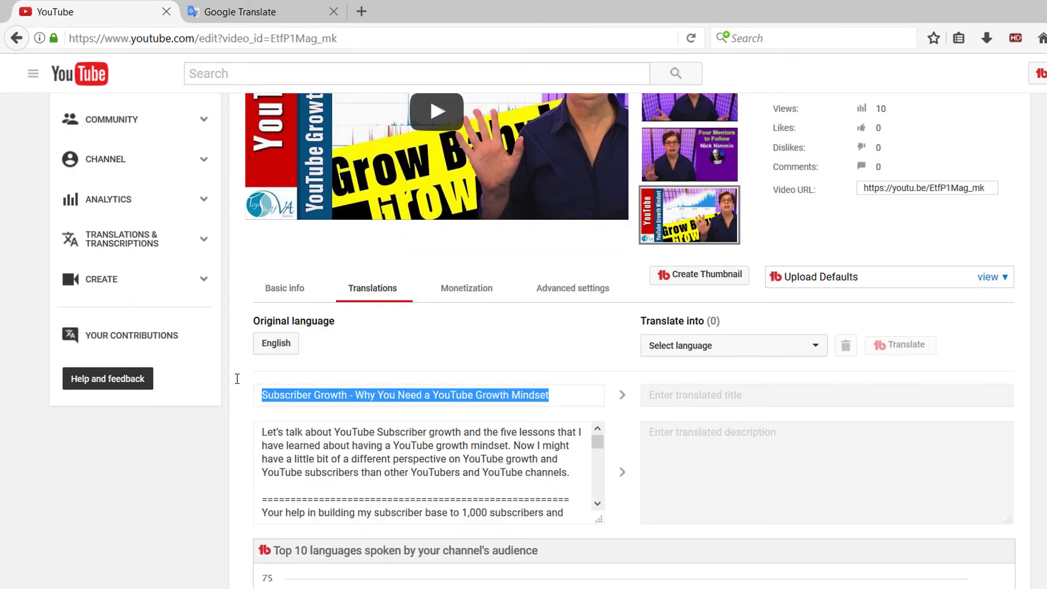
click(261, 16)
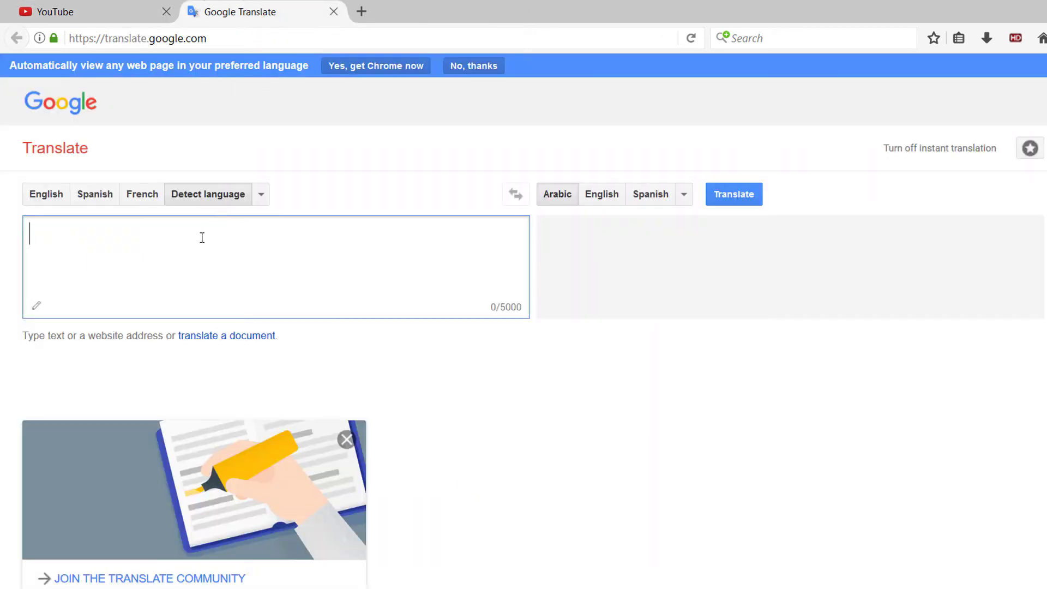
key(ctrl+v)
key(Return)
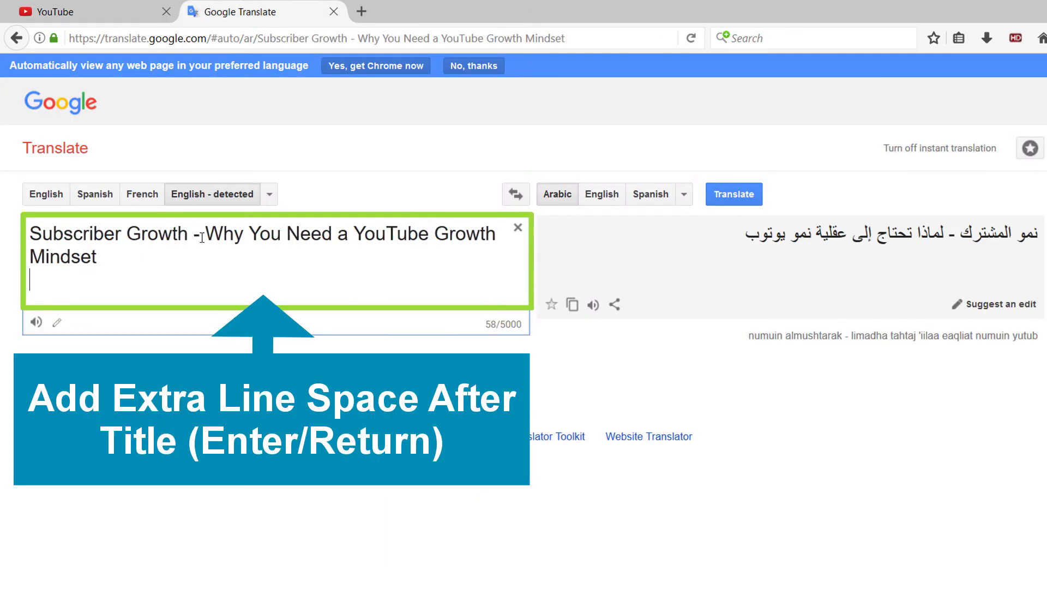
click(98, 16)
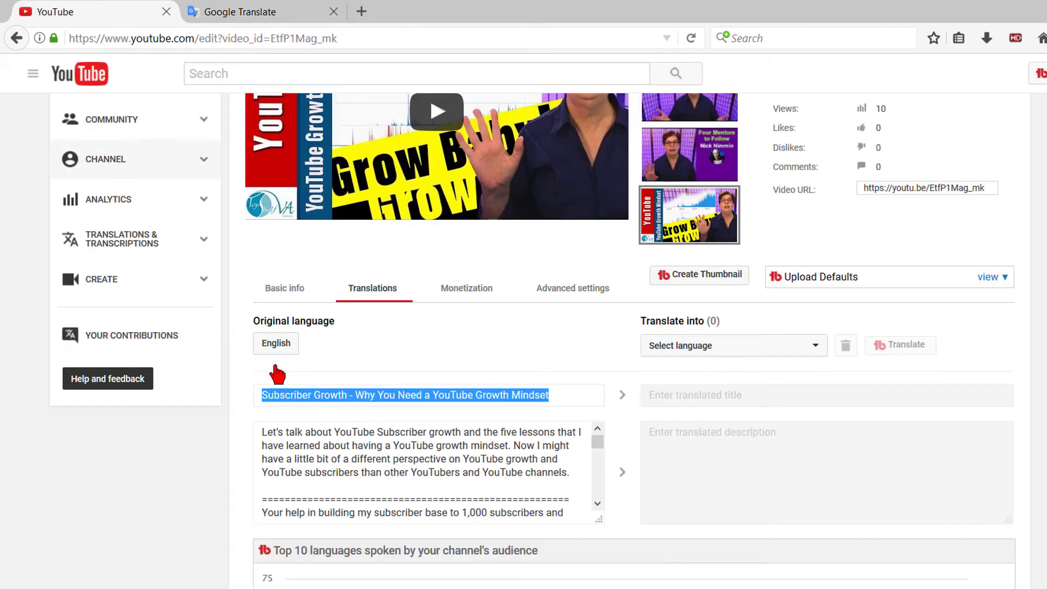
drag(263, 436, 283, 515)
key(ctrl+c)
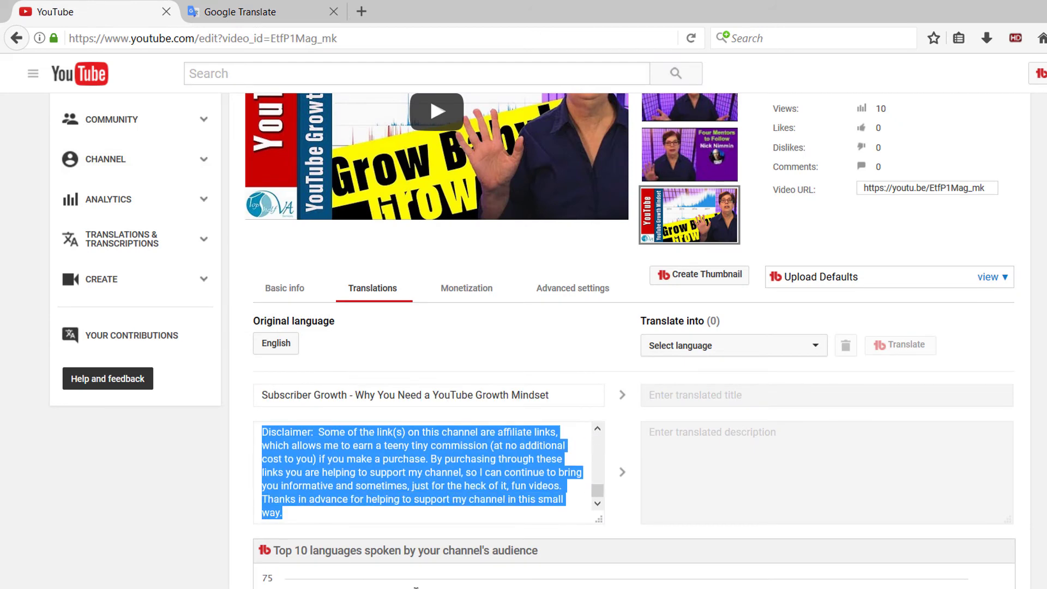
click(264, 17)
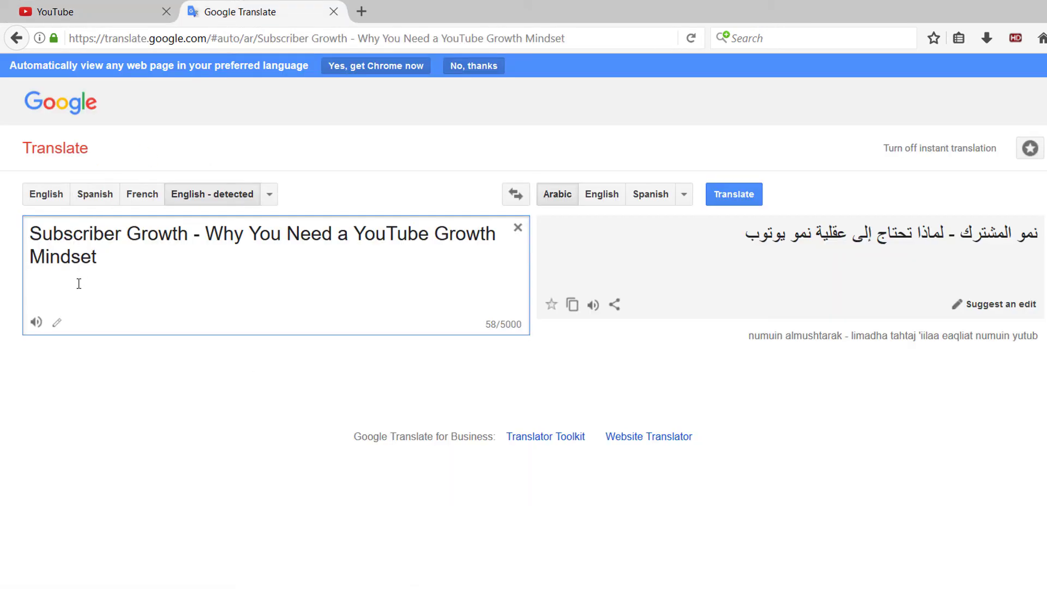
key(ctrl+v)
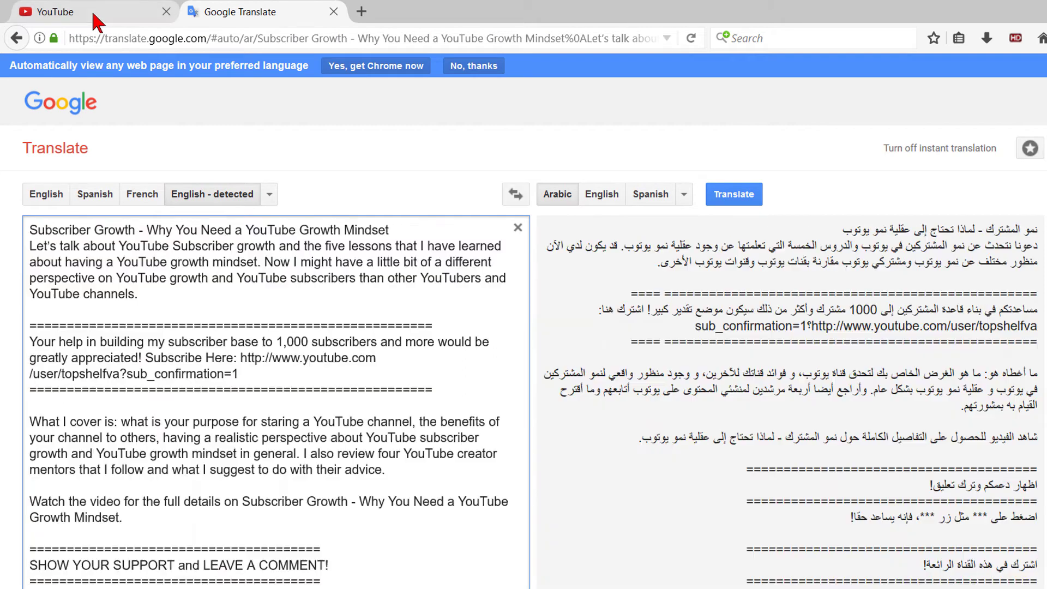
- Add Arabic as a translation language on the video's Translations tab
click(32, 13)
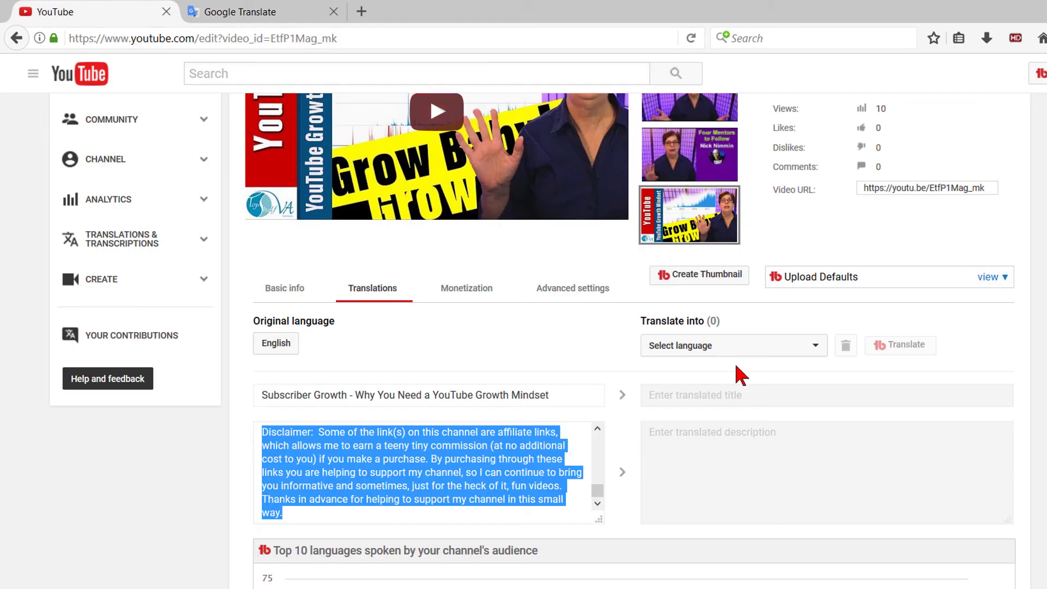
click(731, 351)
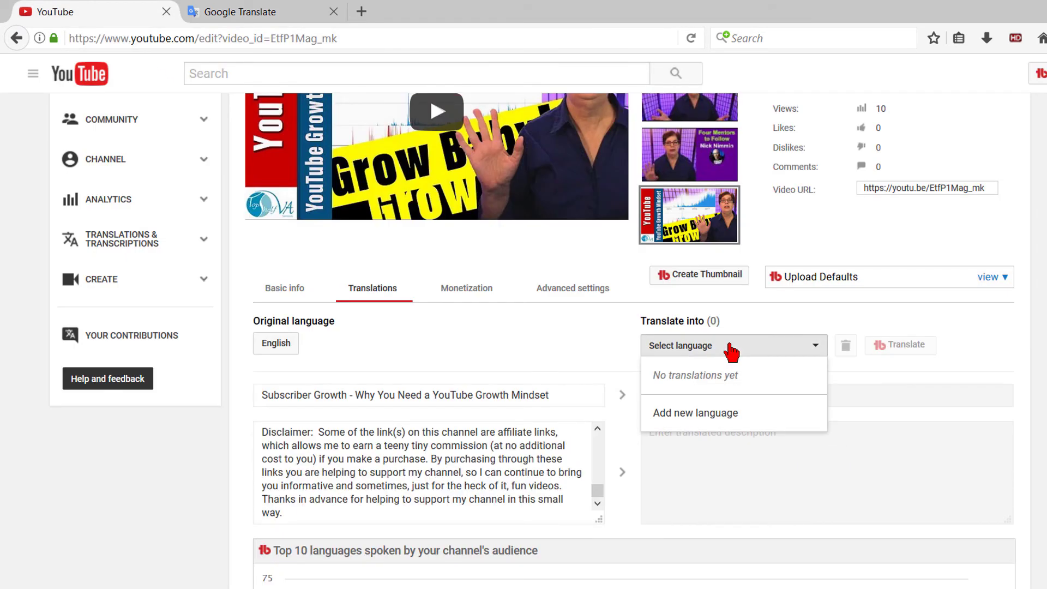
click(700, 417)
click(560, 365)
click(534, 425)
text(Ara)
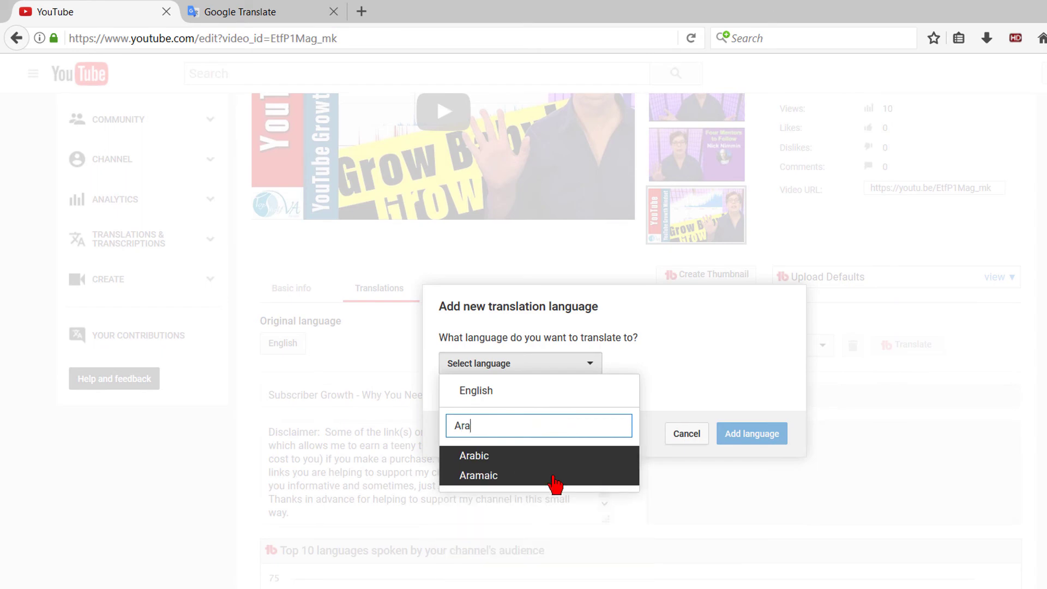
click(537, 460)
click(752, 433)
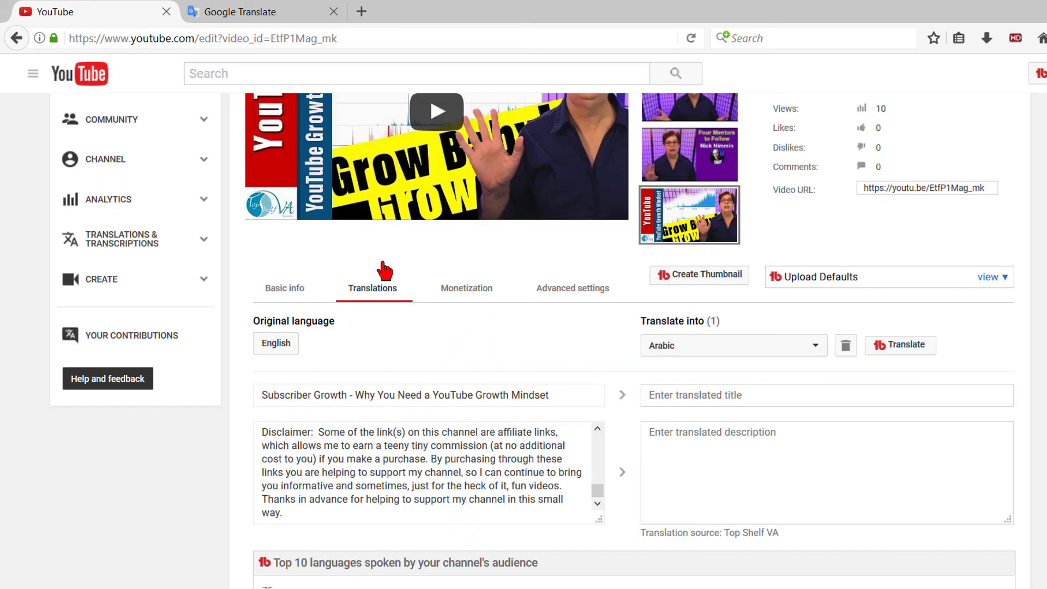
- Set Google Translate's target language to Arabic and select the translated text
click(261, 12)
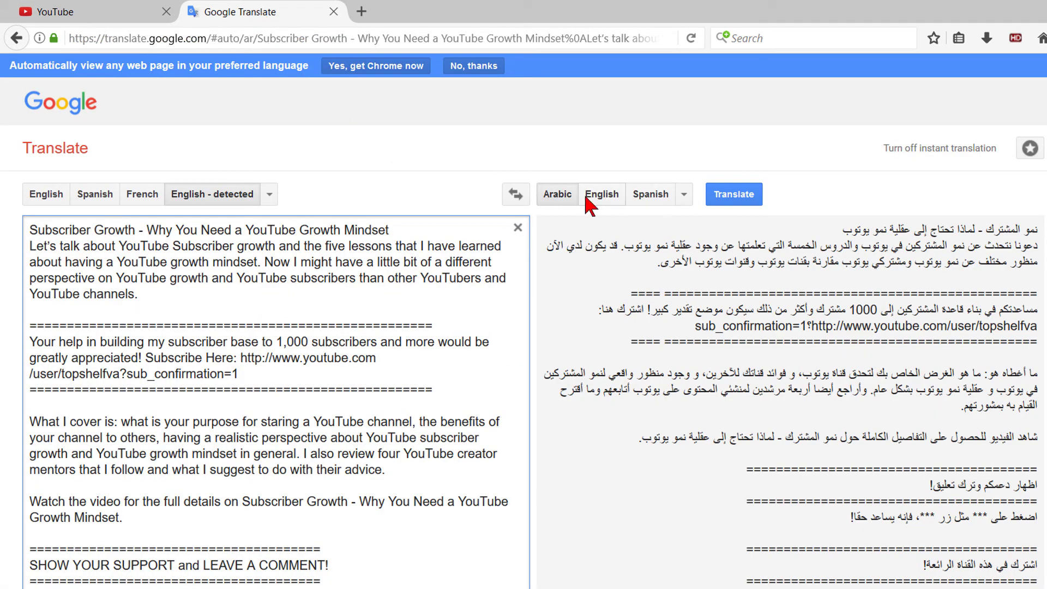
click(558, 198)
click(684, 196)
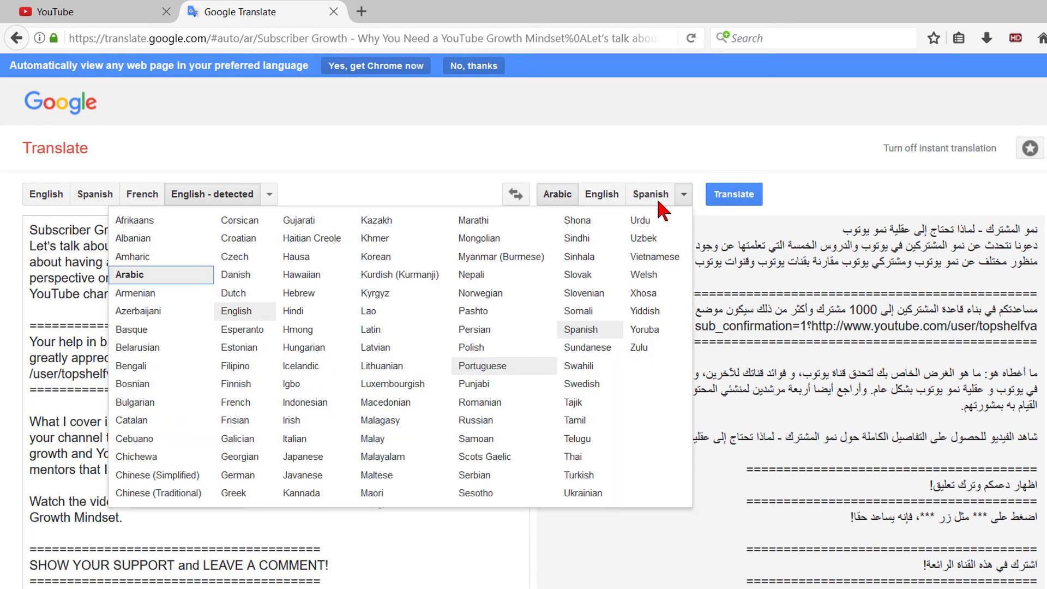
click(164, 279)
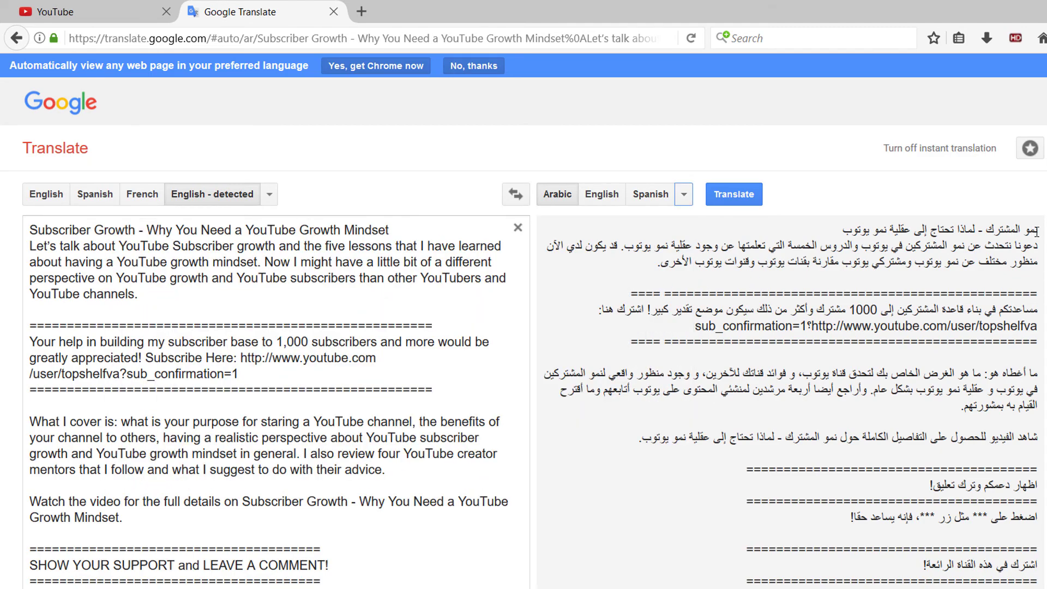
drag(1038, 238, 1032, 433)
scroll(1032, 433, down, 15)
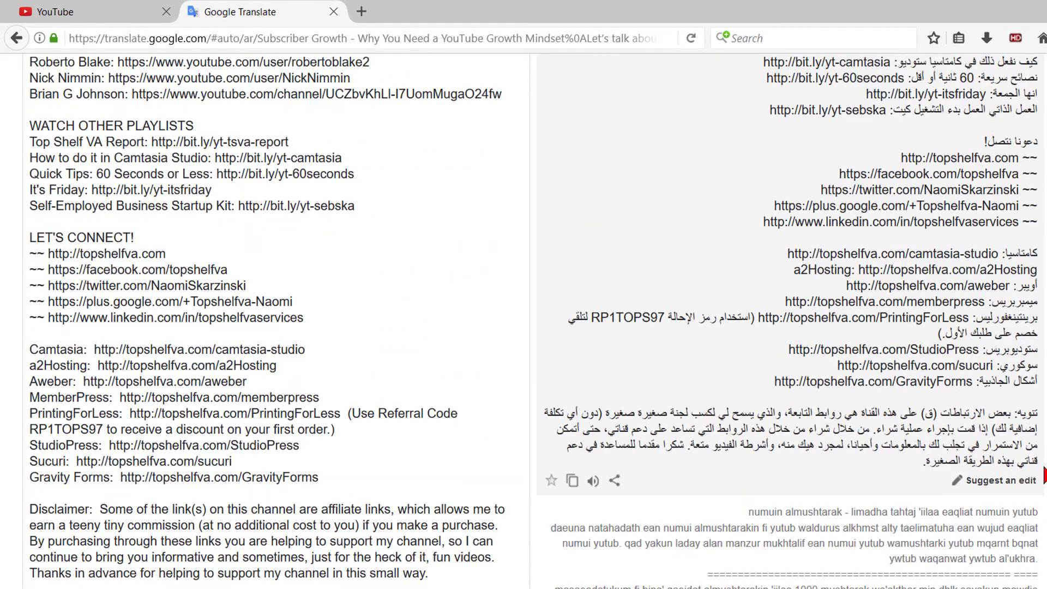
drag(1044, 474, 1037, 464)
- Paste the Arabic translation as the description, move its first line into the title, and save
key(ctrl+Tab)
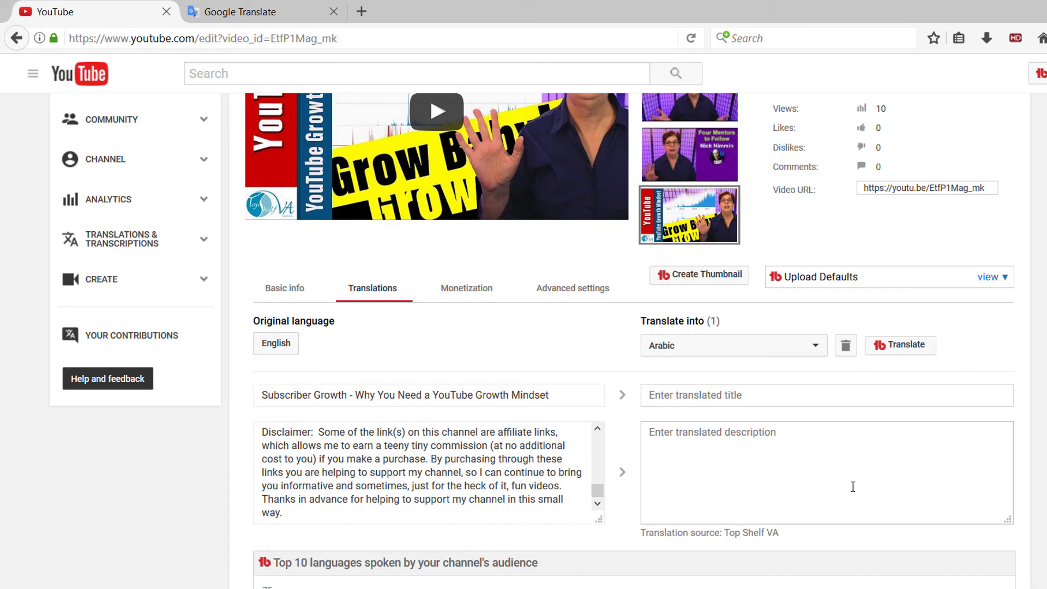
click(797, 467)
key(ctrl+v)
scroll(975, 544, up, 2)
drag(1010, 533, 790, 523)
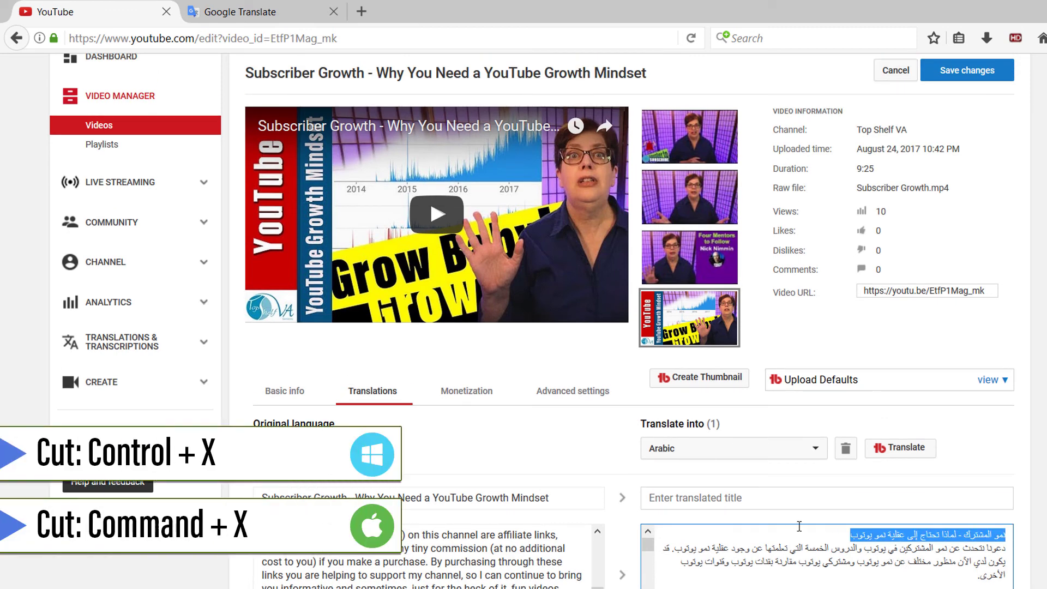
key(ctrl+x)
key(Delete)
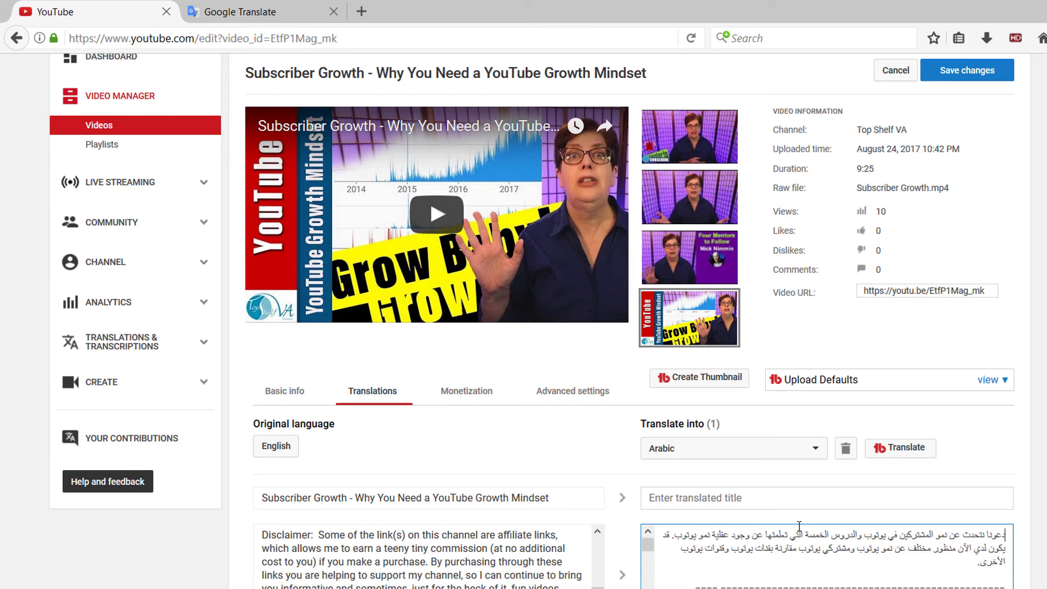
click(739, 498)
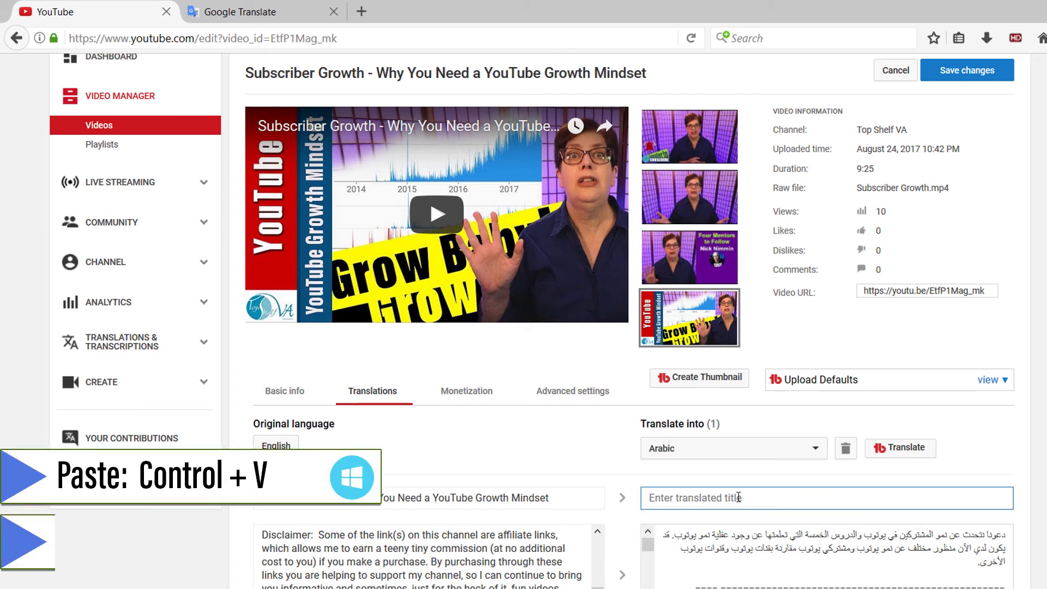
key(ctrl+v)
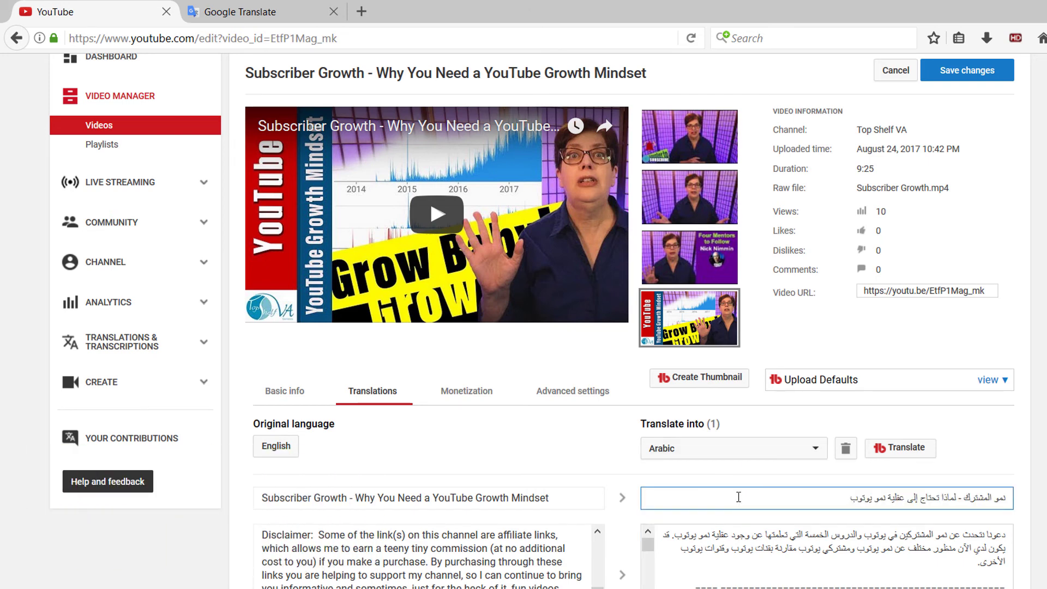
click(965, 71)
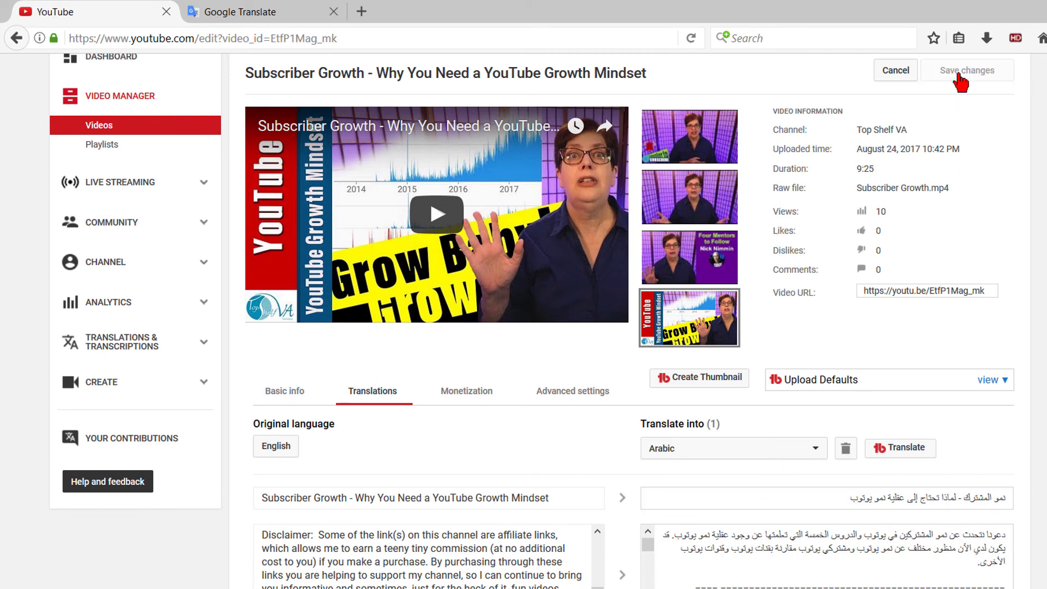
- Add Dutch as a second translation language for the video
click(815, 453)
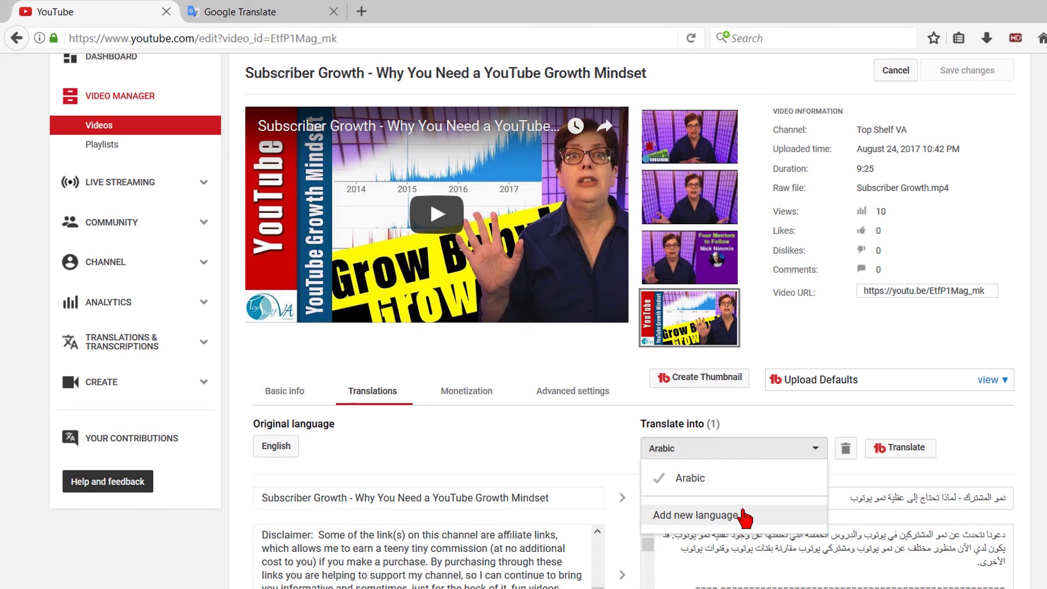
click(759, 513)
click(563, 365)
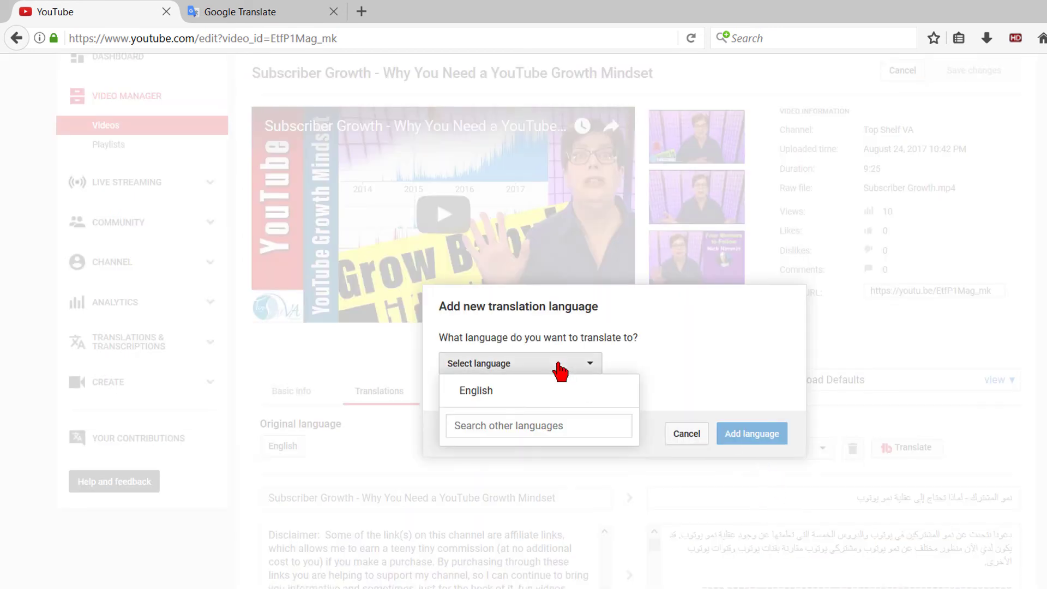
click(533, 430)
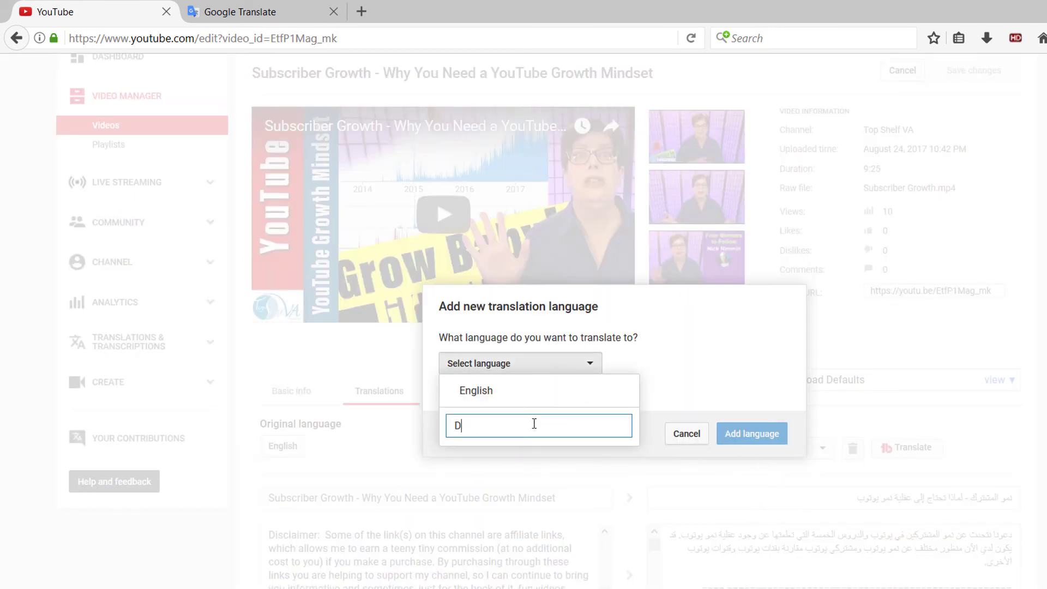
text(Dutch)
click(572, 457)
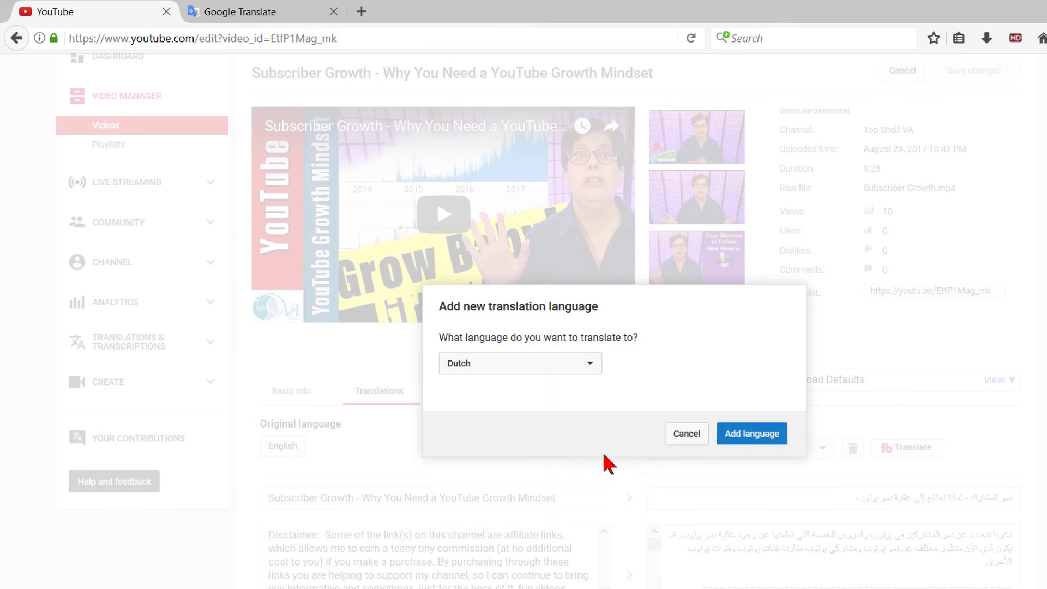
click(751, 433)
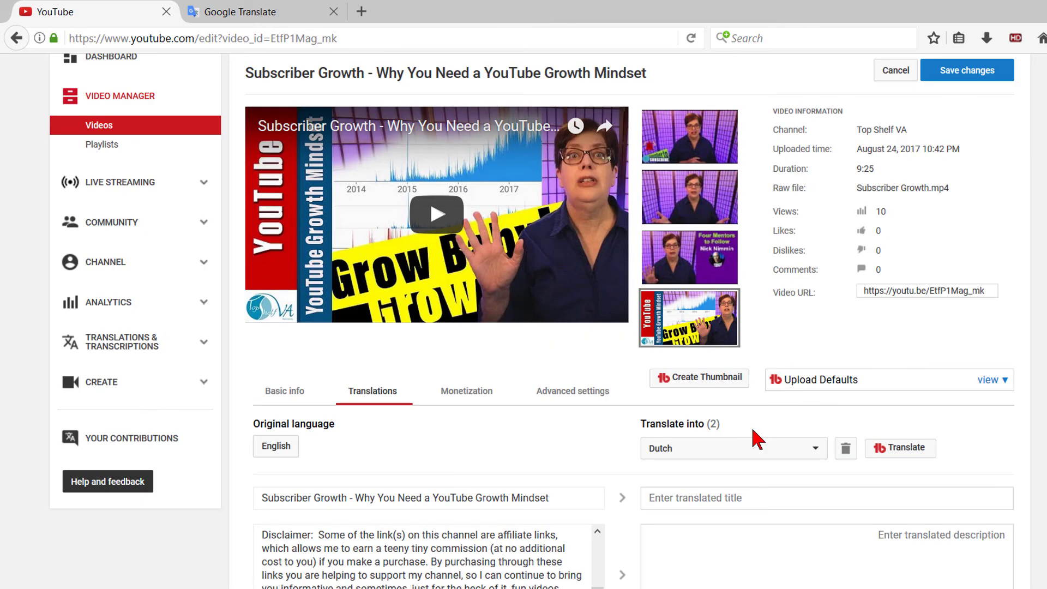
- Switch Google Translate's target to Dutch and copy the translation
click(308, 13)
scroll(708, 197, up, 10)
click(684, 196)
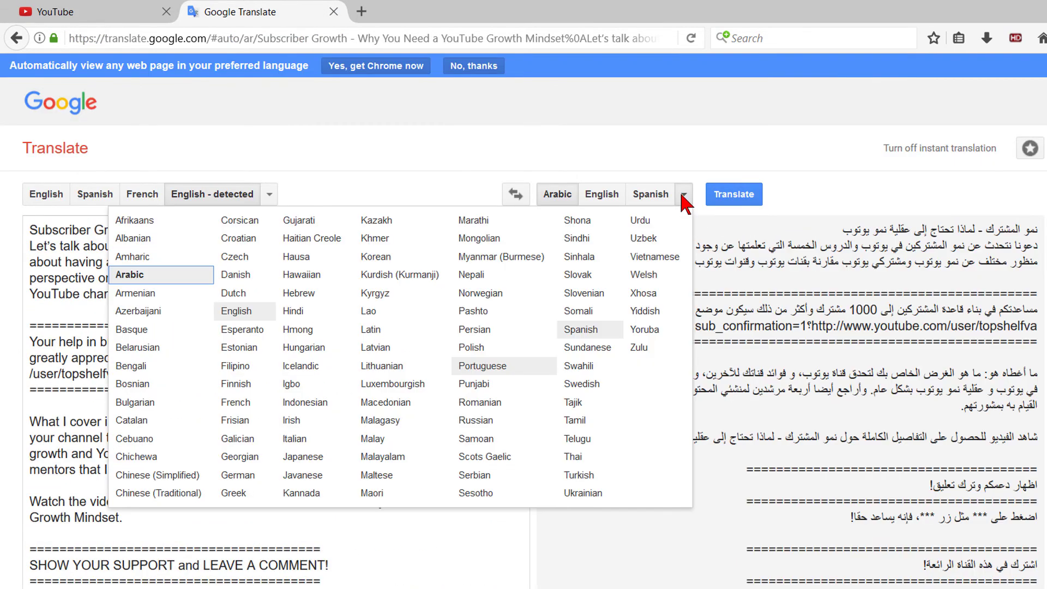
click(234, 295)
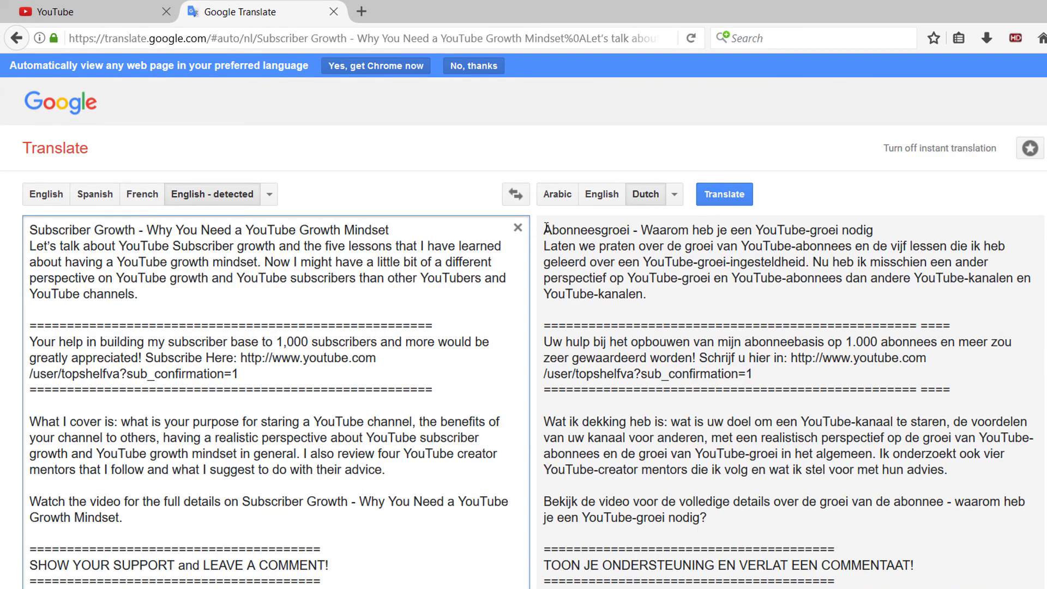
drag(546, 227, 819, 493)
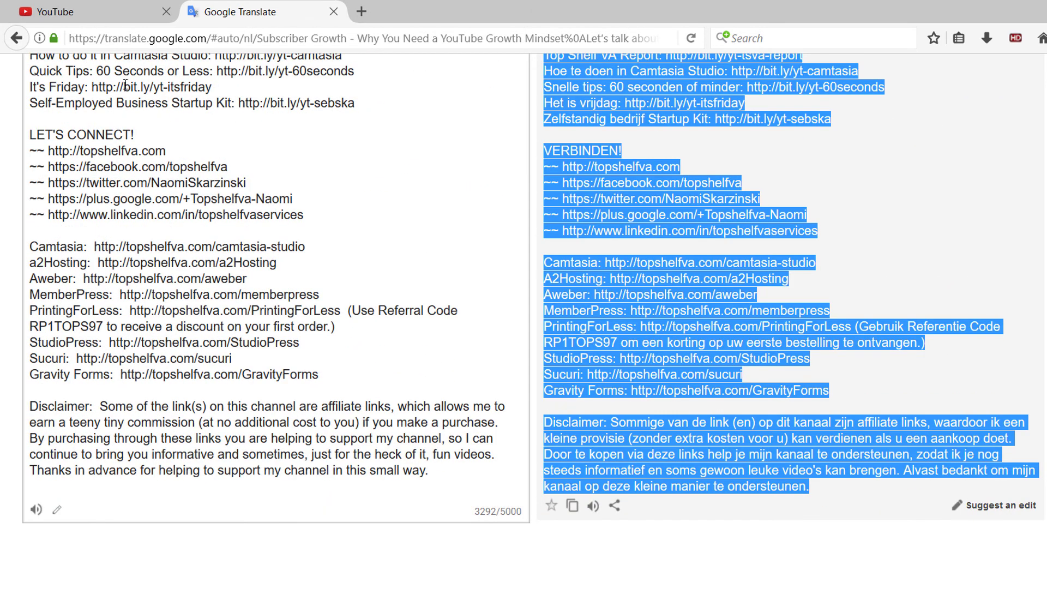
key(ctrl+c)
- Paste the Dutch translation as the description and move its first line into the title field
click(120, 14)
click(712, 537)
key(ctrl+v)
scroll(1014, 521, down, 4)
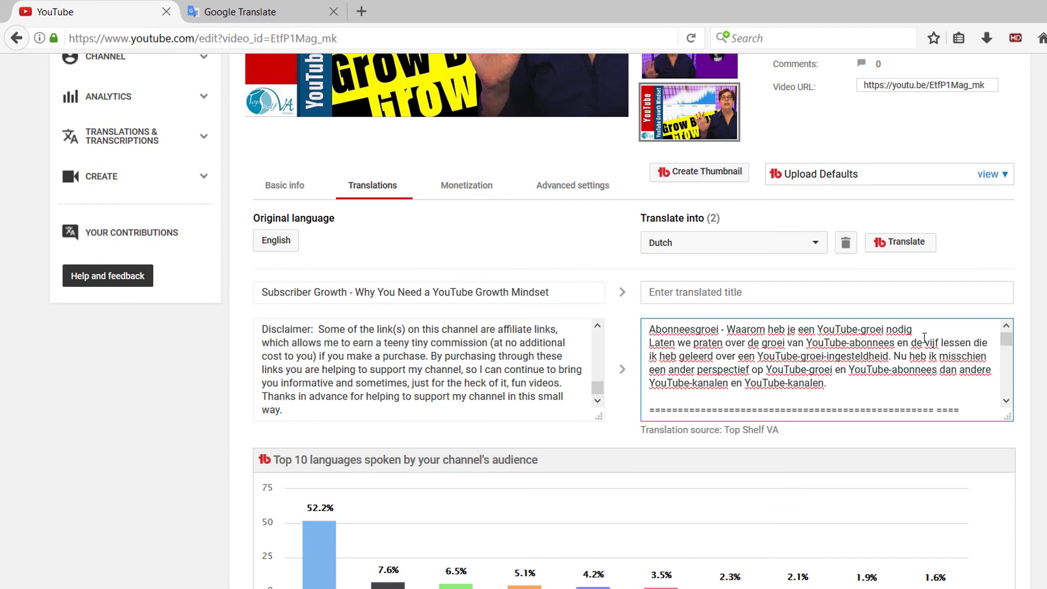
drag(926, 329, 612, 320)
key(ctrl+x)
key(Delete)
click(655, 293)
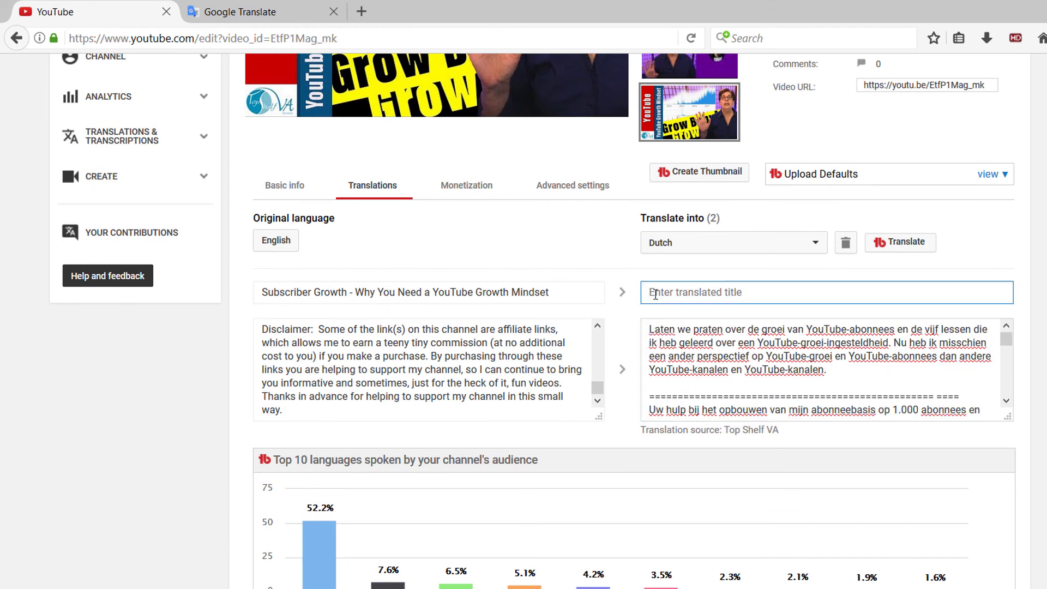
key(ctrl+v)
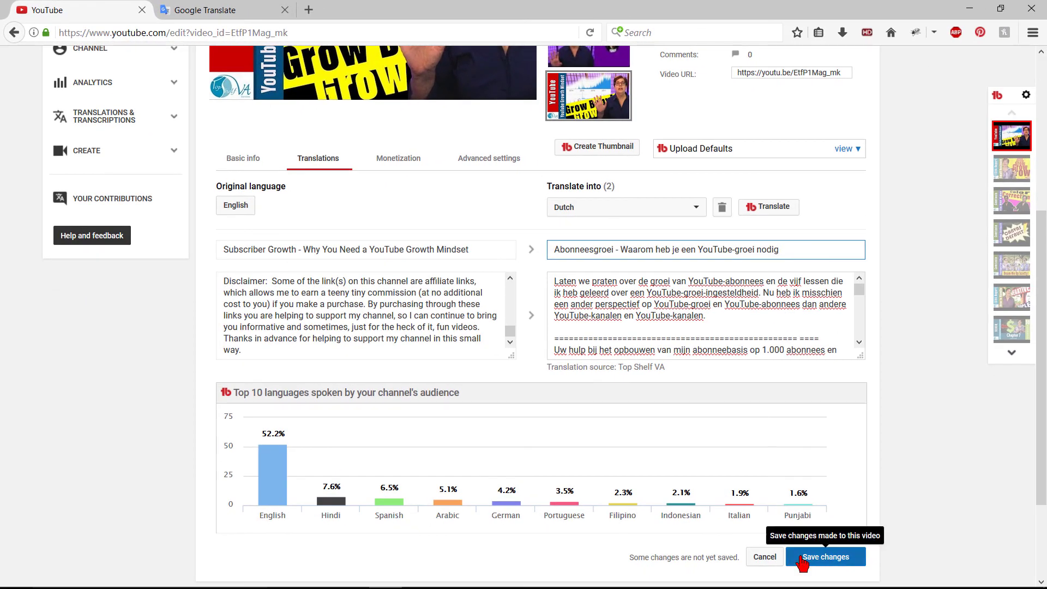
- Save the Dutch translation and add Filipino as a third translation language
click(802, 559)
click(657, 209)
click(608, 284)
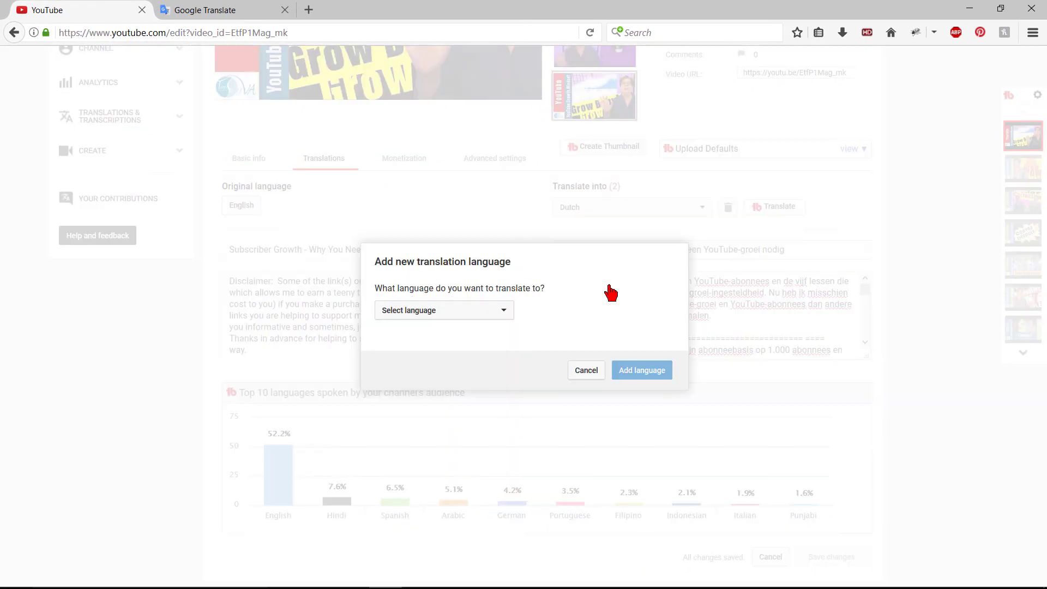
click(444, 310)
text(Filipino)
click(414, 390)
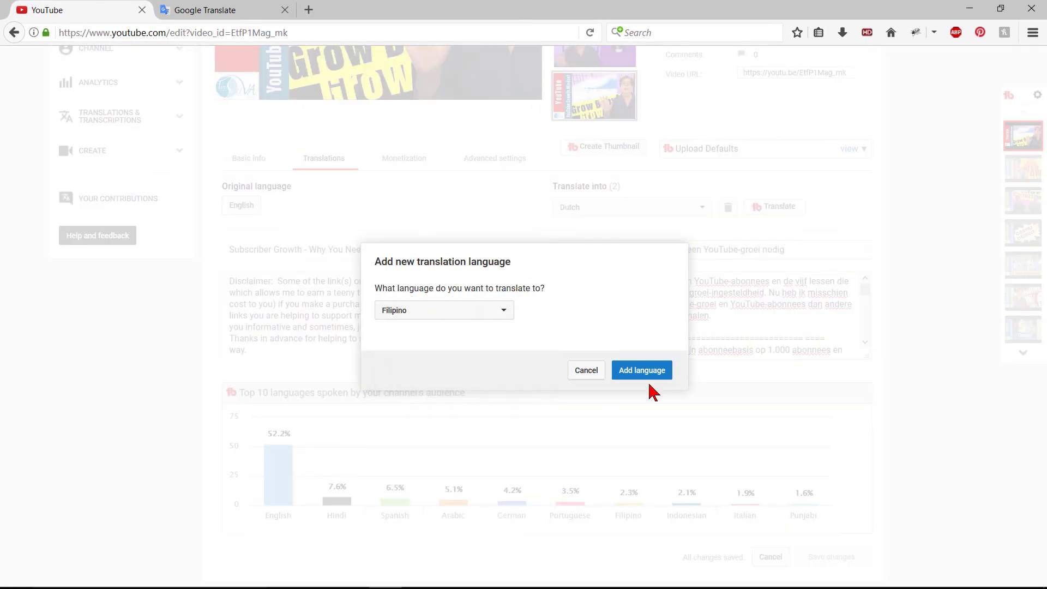
click(659, 374)
- Switch Google Translate's target to Filipino and select the translation
click(207, 10)
scroll(578, 166, up, 15)
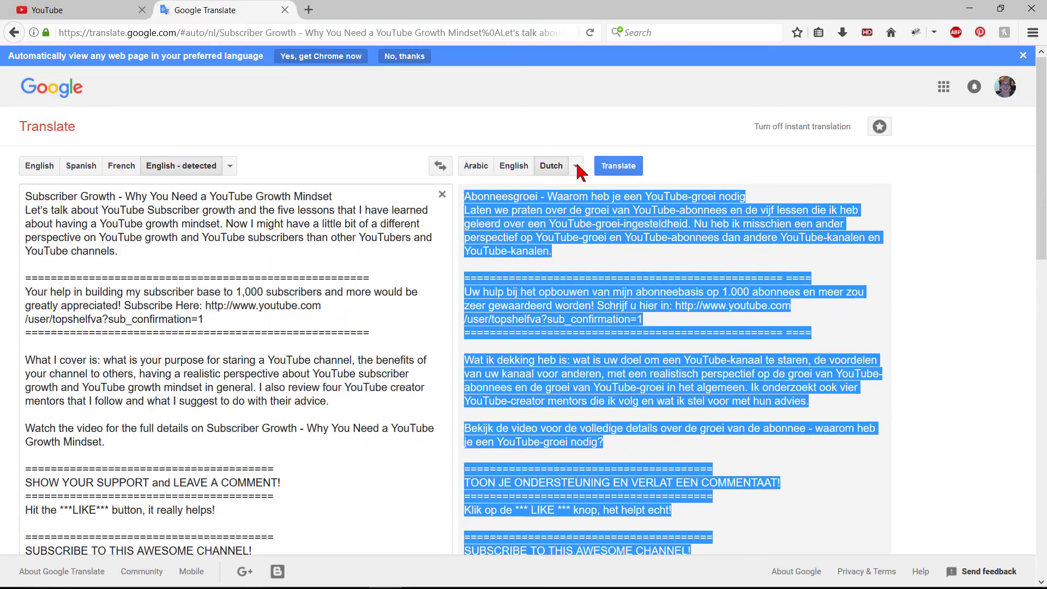
click(575, 165)
click(200, 359)
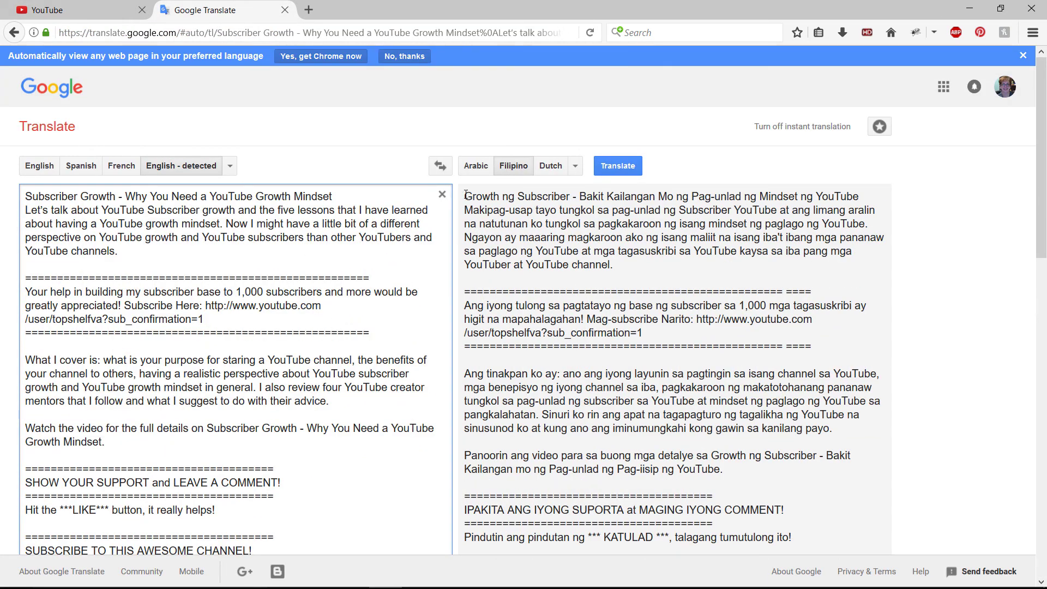
click(465, 194)
scroll(465, 195, down, 15)
- Paste the Filipino translation as the description and cut its first line out as the title
shift+click(608, 518)
click(47, 10)
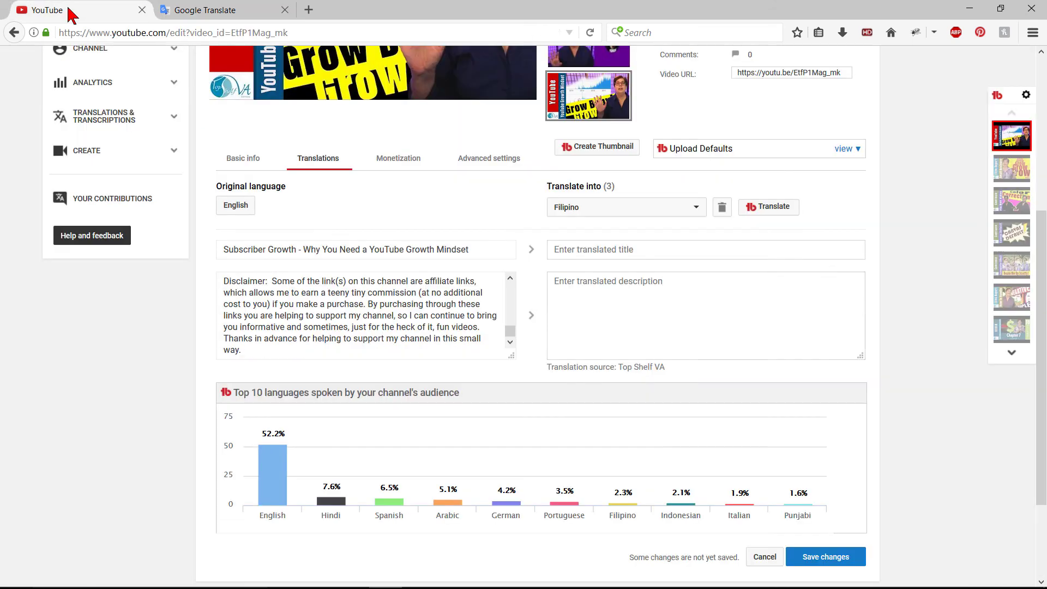
click(603, 308)
key(ctrl+v)
scroll(602, 308, up, 3)
drag(602, 293, 538, 275)
key(ctrl+x)
key(Delete)
click(577, 249)
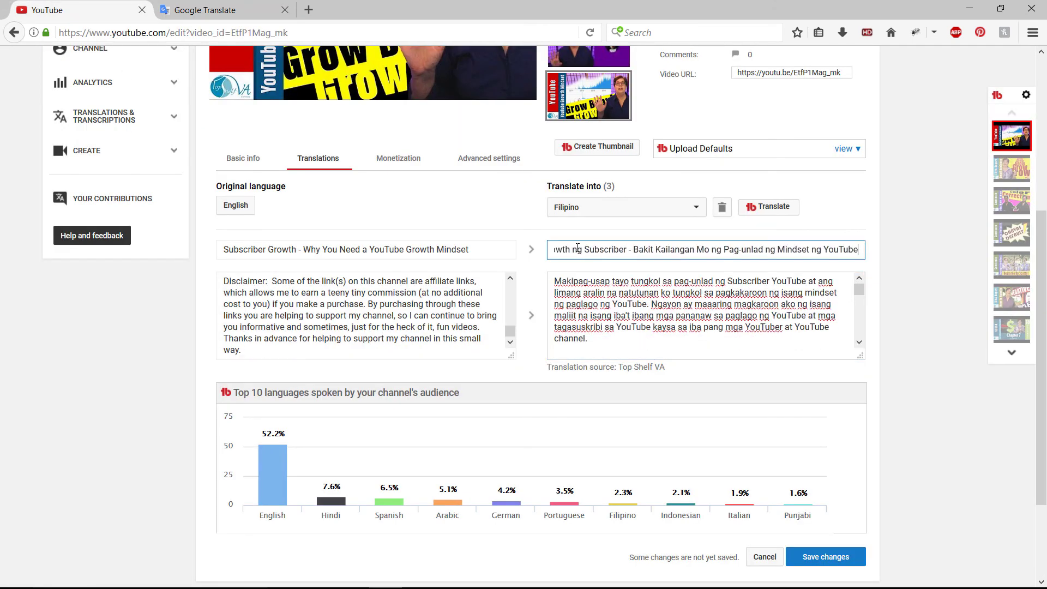